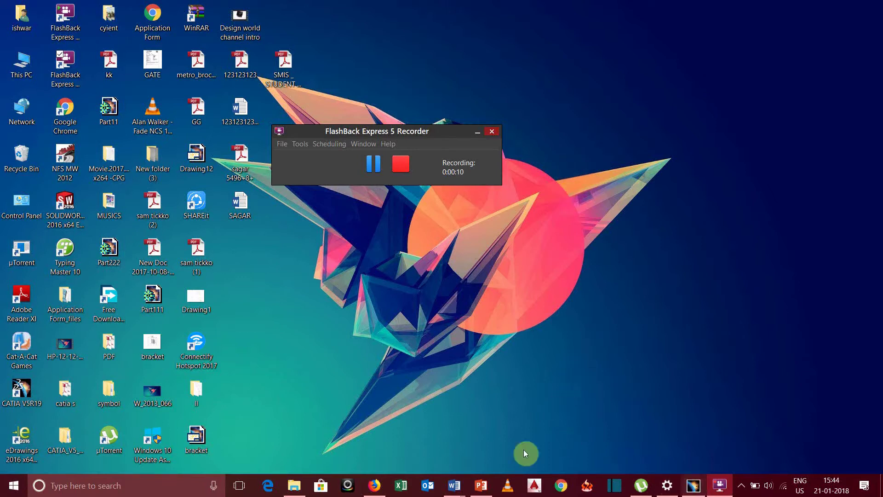
Create Part1 from Start > Mechanical Design > Wireframe and Surface Design and confirm the New Part dialog
{"action": "left_click", "coordinate": [692, 487]}
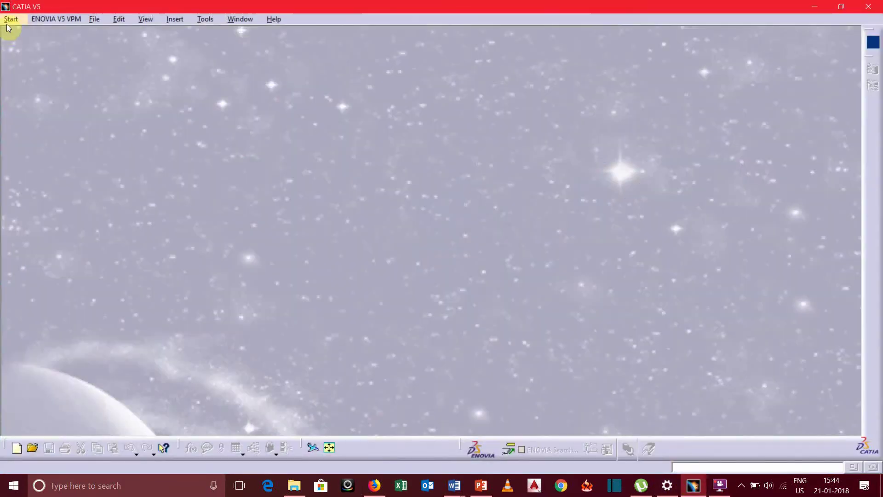
{"action": "left_click", "coordinate": [11, 19]}
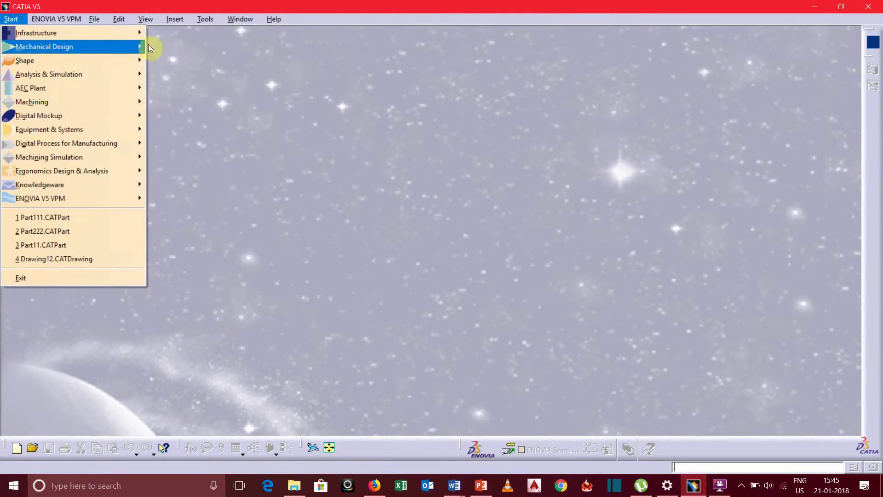
{"action": "mouse_move", "coordinate": [140, 47]}
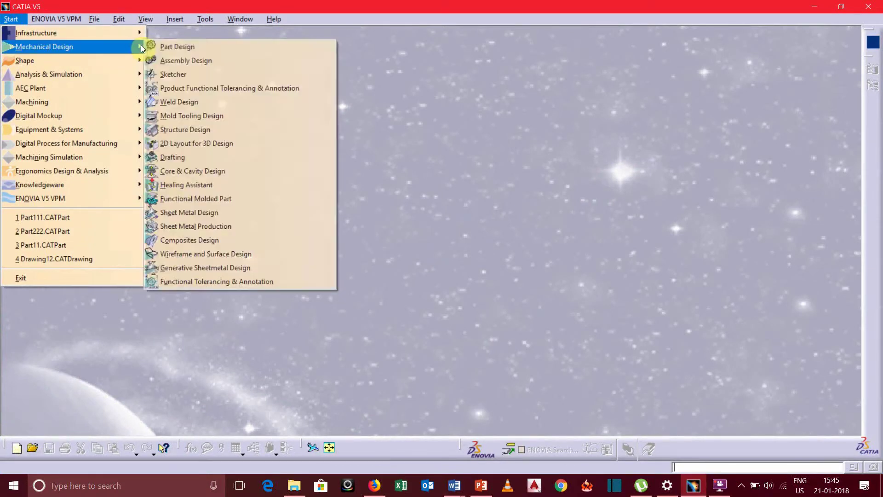
{"action": "left_click", "coordinate": [222, 253]}
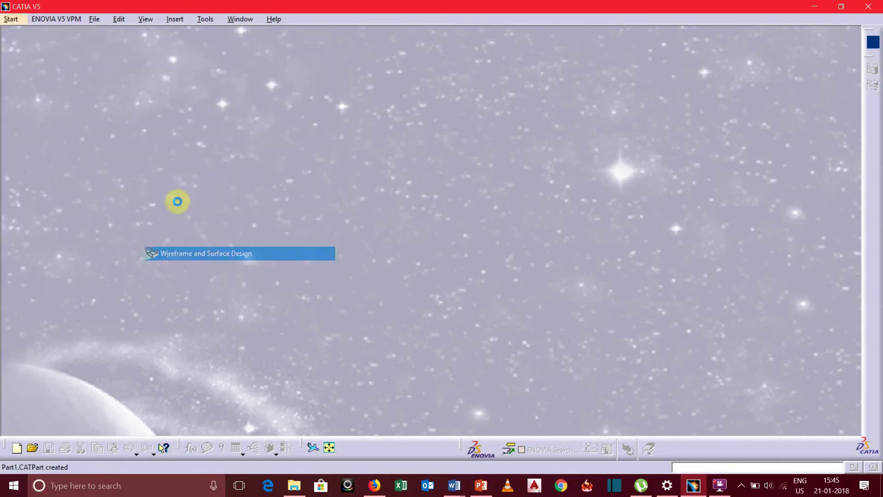
{"action": "left_click", "coordinate": [784, 423]}
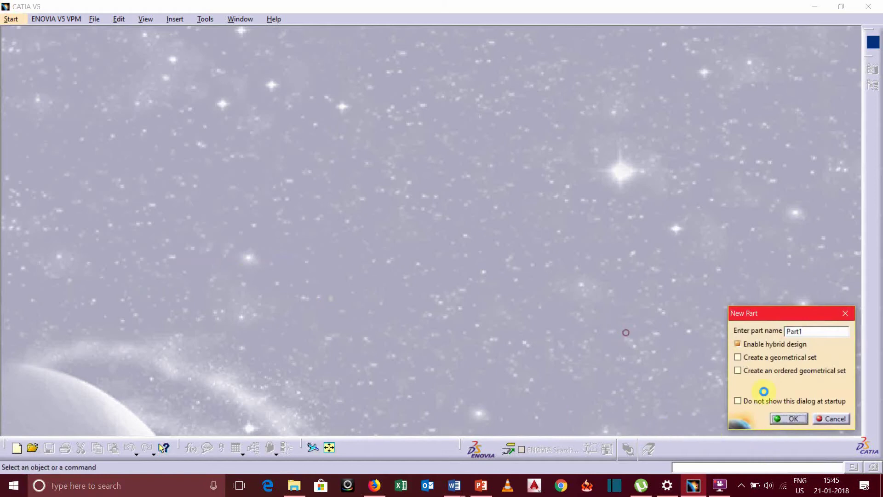
Bring up the Firefox Google Images results for 'tension spring design' as a reference
{"action": "left_click", "coordinate": [375, 484]}
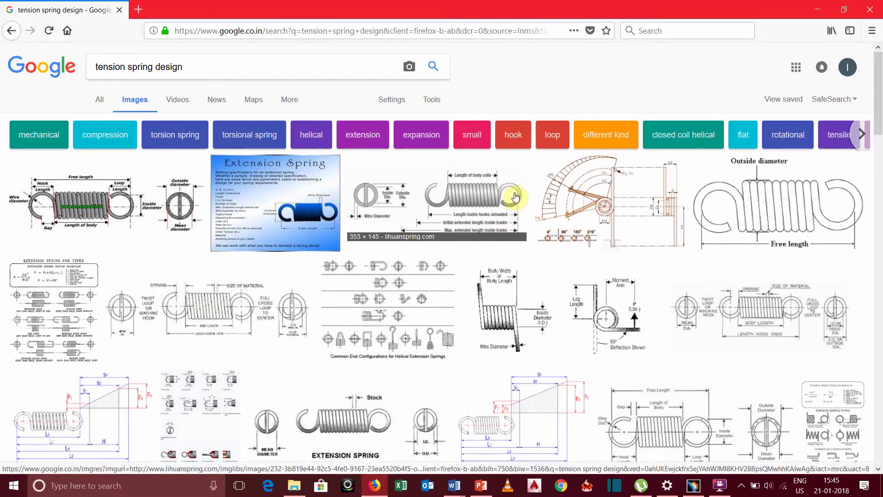
Back in CATIA, create a coordinate point at X=0, Y=30 mm, Z=0
{"action": "left_click", "coordinate": [818, 10]}
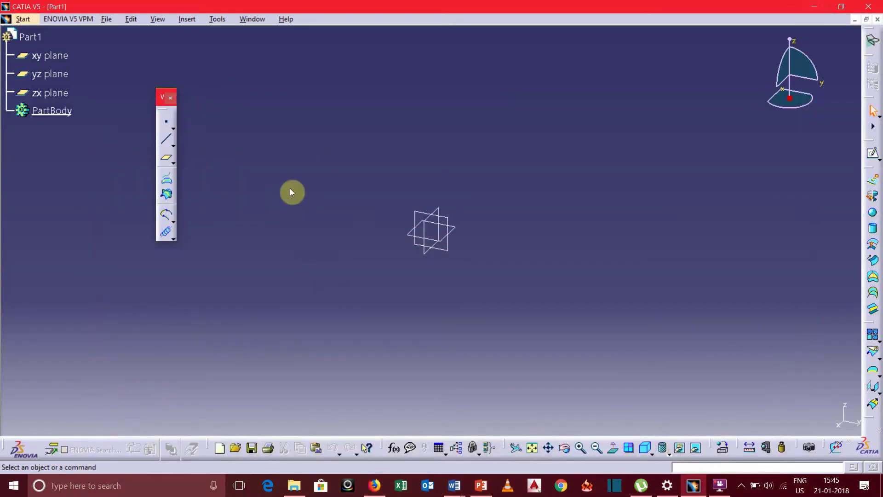
{"action": "left_click_drag", "start_coordinate": [161, 97], "coordinate": [31, 174]}
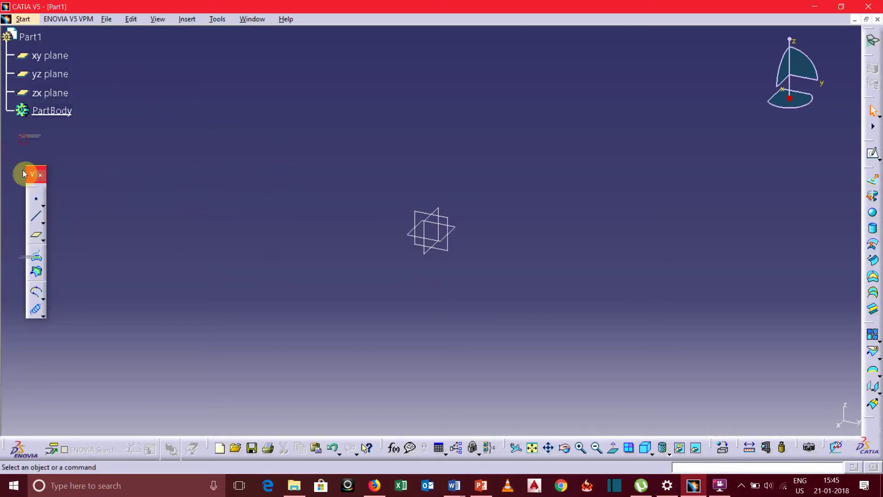
{"action": "left_click_drag", "start_coordinate": [23, 173], "coordinate": [14, 169]}
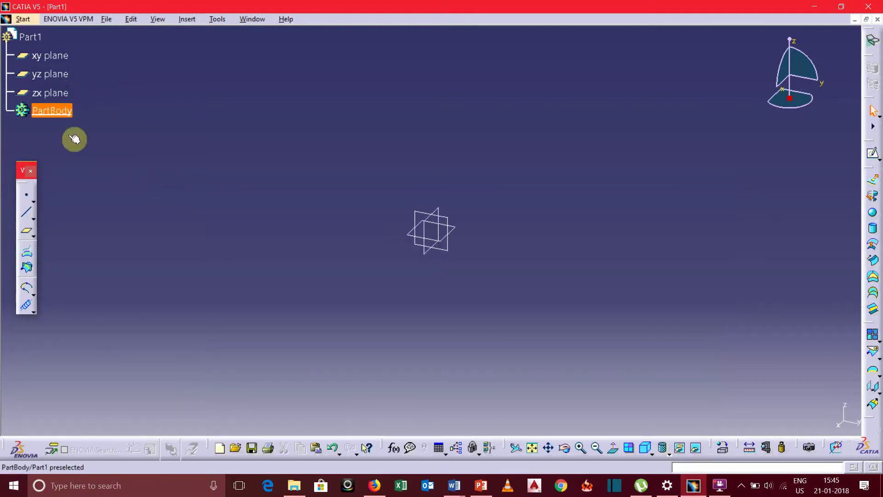
{"action": "left_click", "coordinate": [27, 195]}
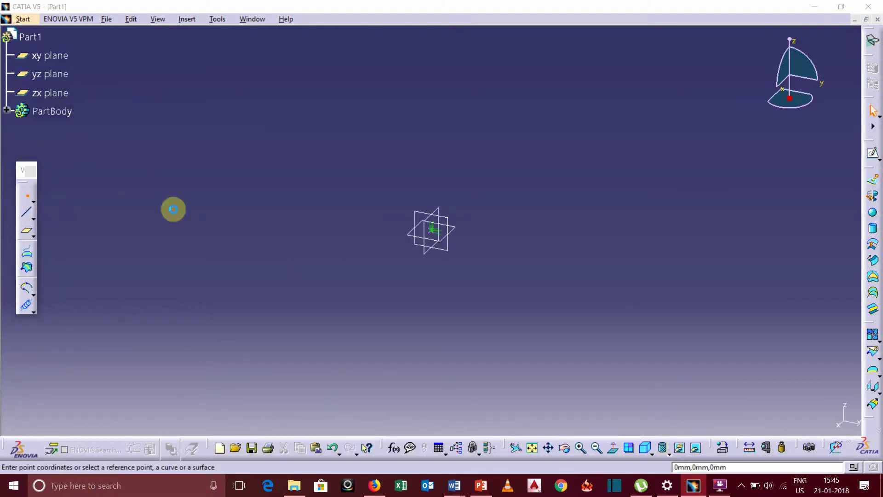
{"action": "key", "text": "Tab"}
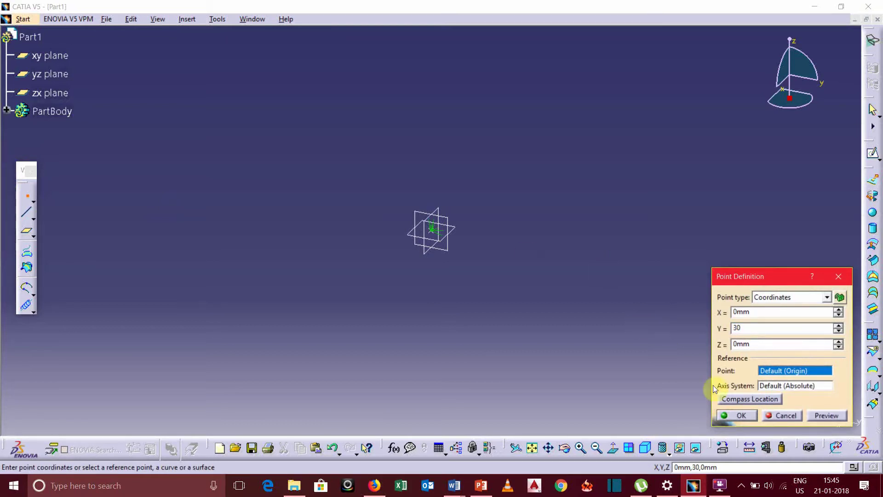
{"action": "left_click", "coordinate": [737, 417]}
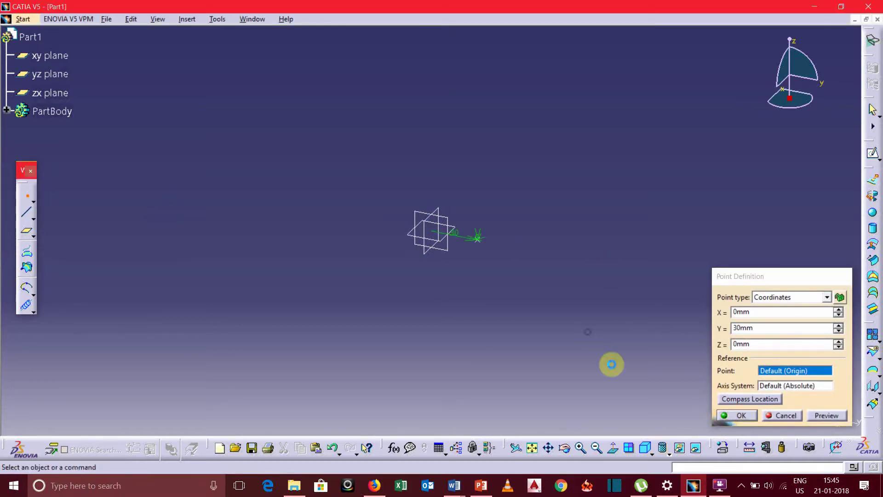
Create a helix starting at Point.1 about the Z axis, pitch 10 mm, height 100 mm
{"action": "left_click", "coordinate": [29, 305]}
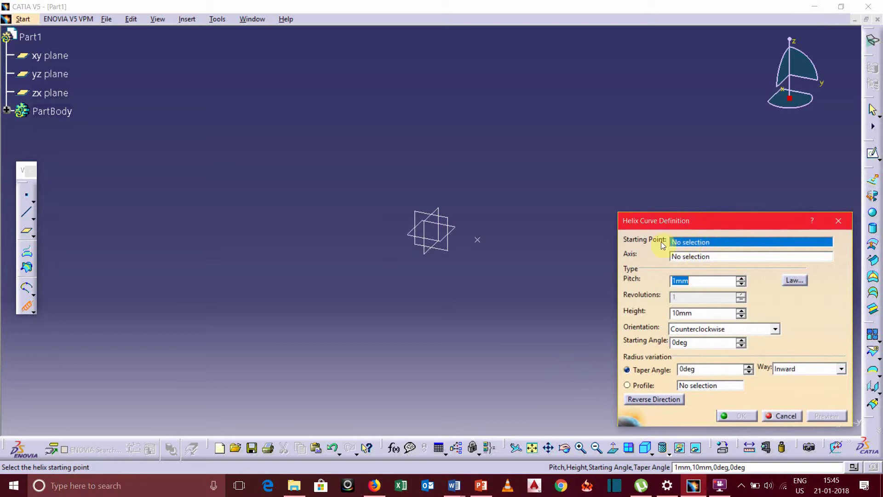
{"action": "left_click", "coordinate": [484, 244]}
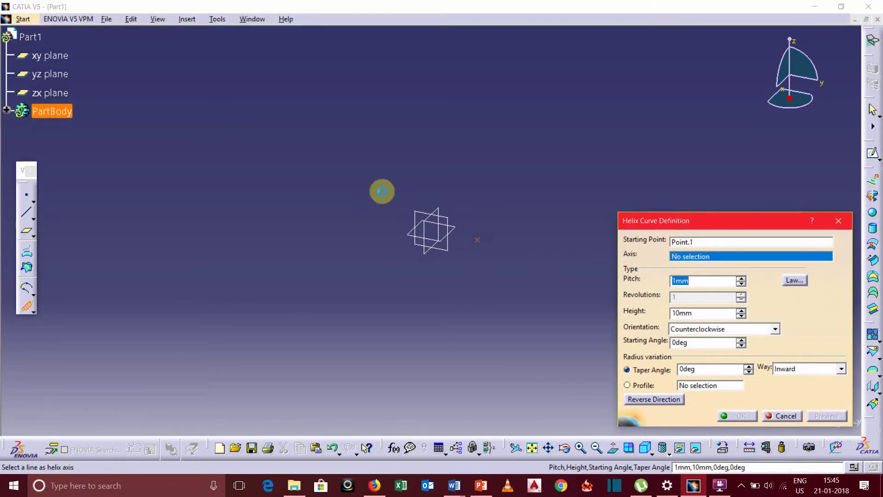
{"action": "right_click", "coordinate": [701, 258]}
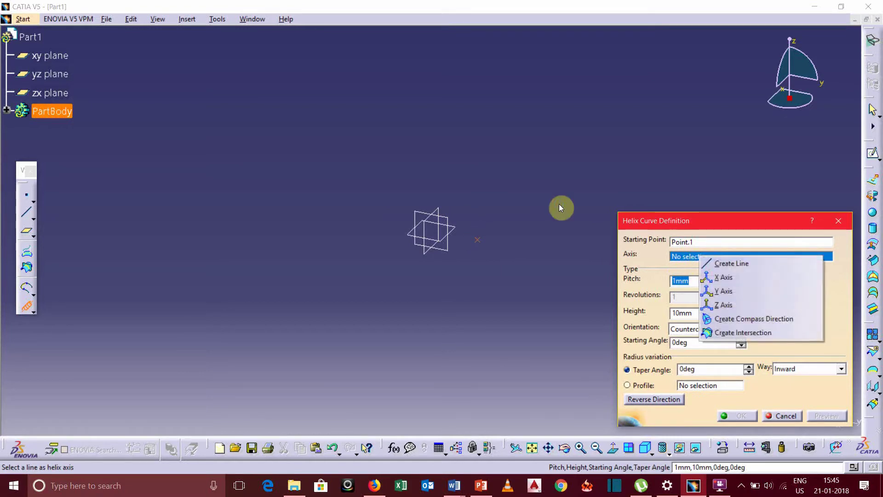
{"action": "left_click", "coordinate": [723, 307]}
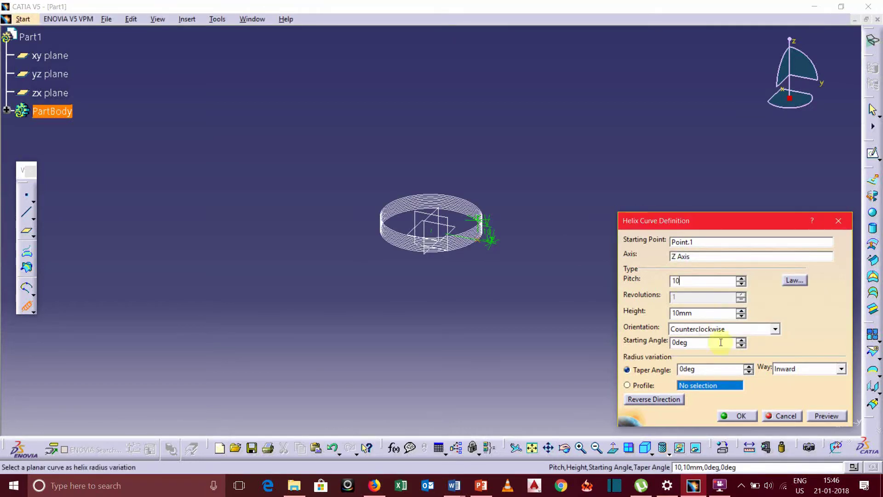
{"action": "double_click", "coordinate": [695, 312]}
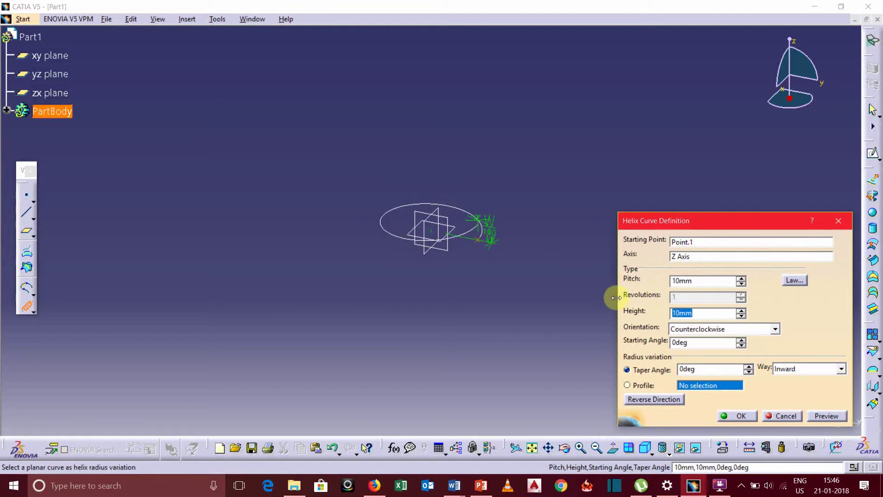
{"action": "type", "text": "1"}
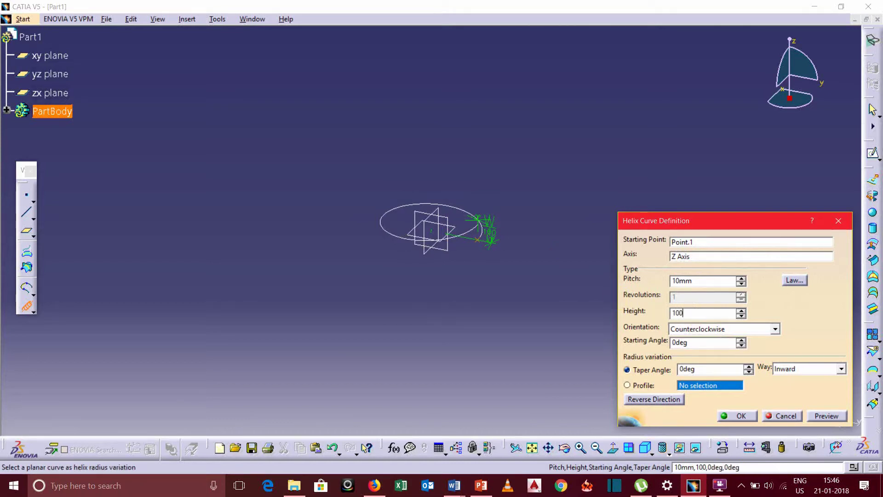
{"action": "key", "text": "Return"}
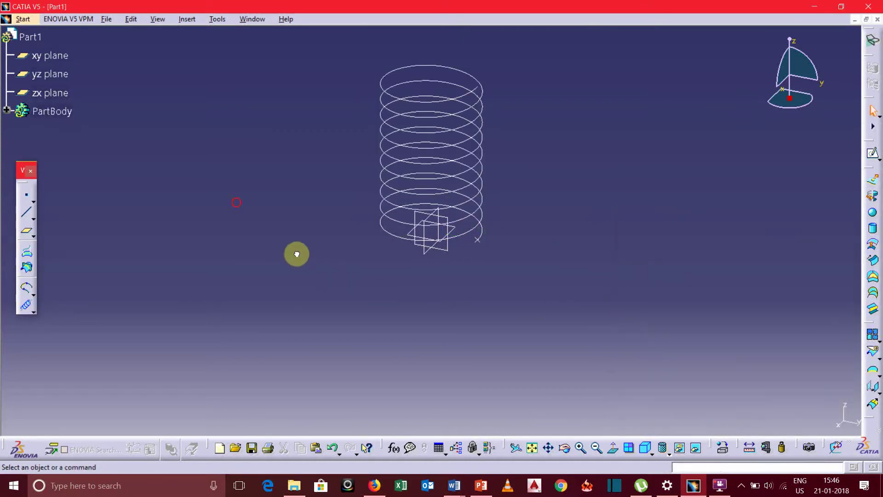
On the zx plane, sketch a 30 mm radius arc on the vertical axis, 0° start, 155° sweep
{"action": "middle_click_drag", "start_coordinate": [295, 253], "coordinate": [319, 298]}
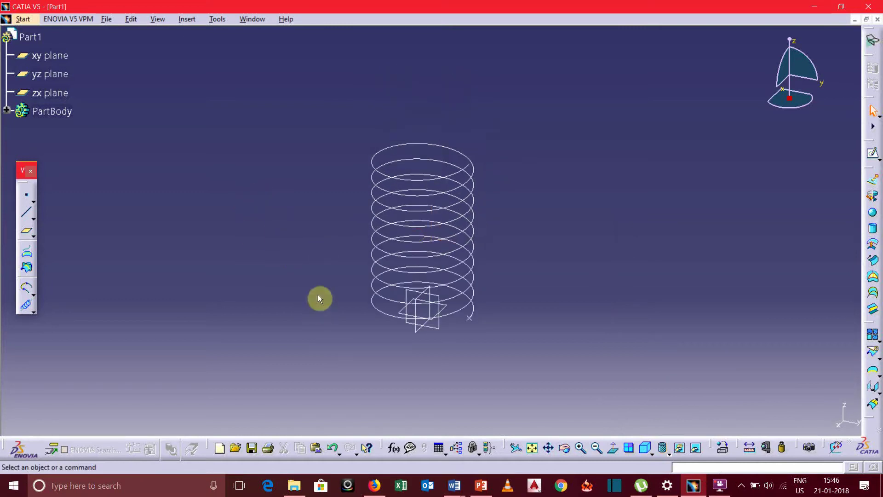
{"action": "left_click", "coordinate": [58, 98]}
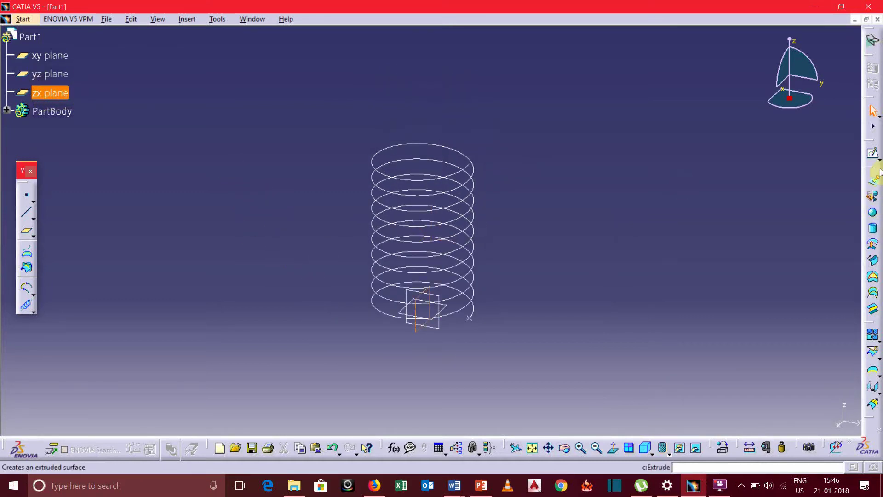
{"action": "left_click", "coordinate": [873, 156]}
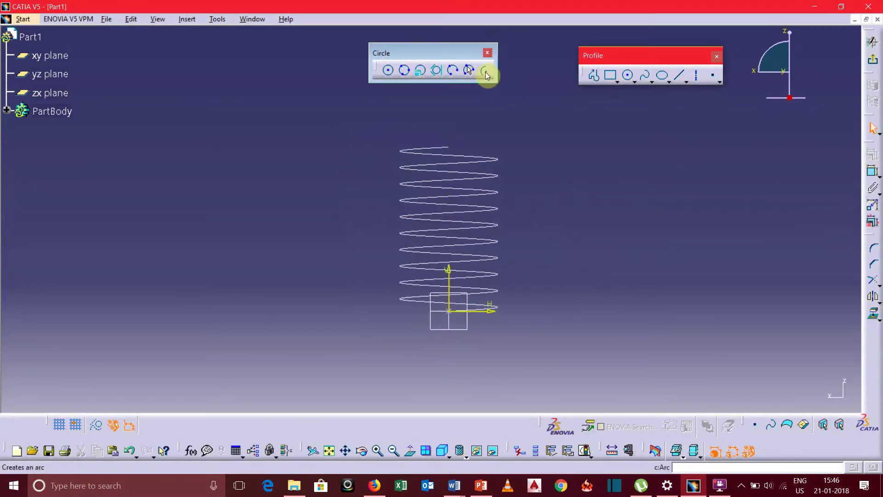
{"action": "left_click", "coordinate": [486, 72]}
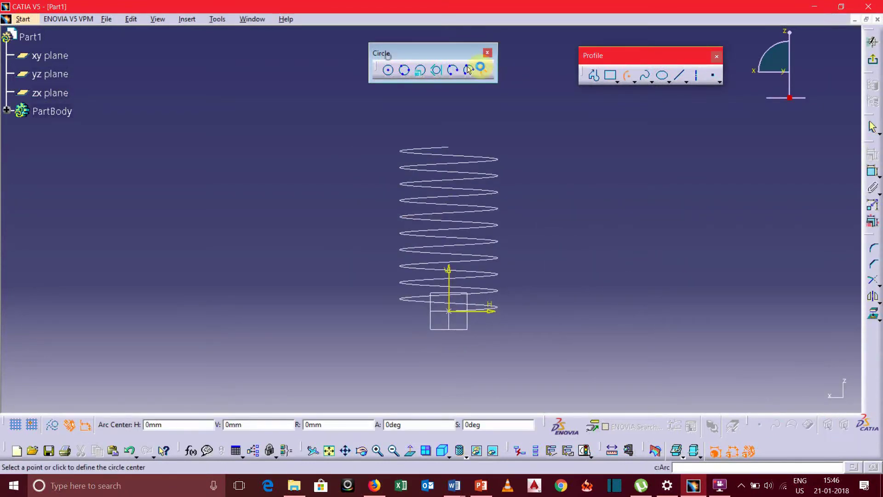
{"action": "left_click", "coordinate": [451, 127]}
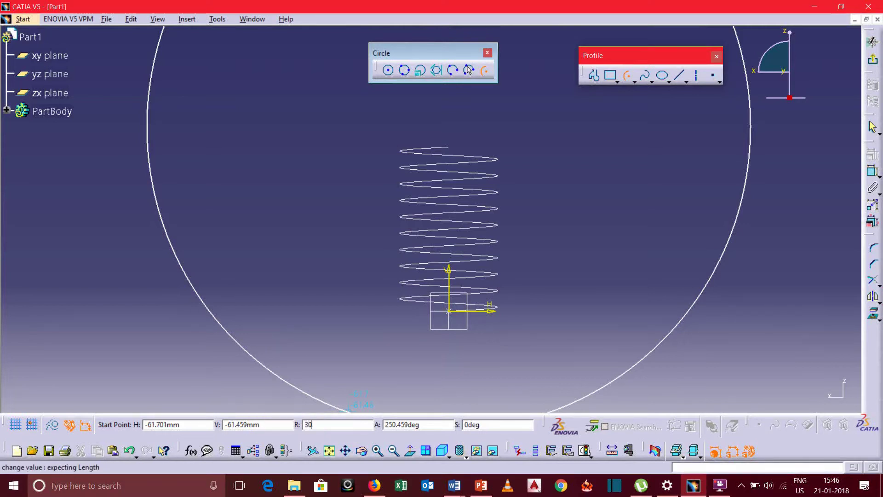
{"action": "key", "text": "Tab"}
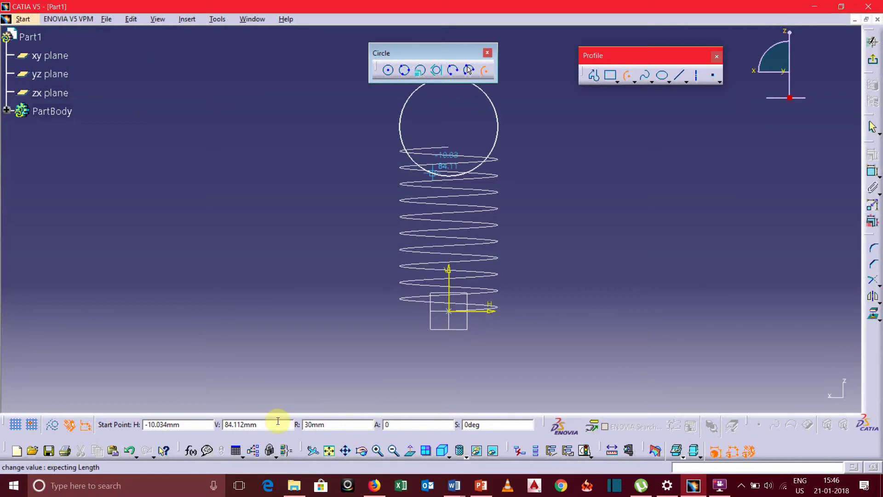
{"action": "key", "text": "Return"}
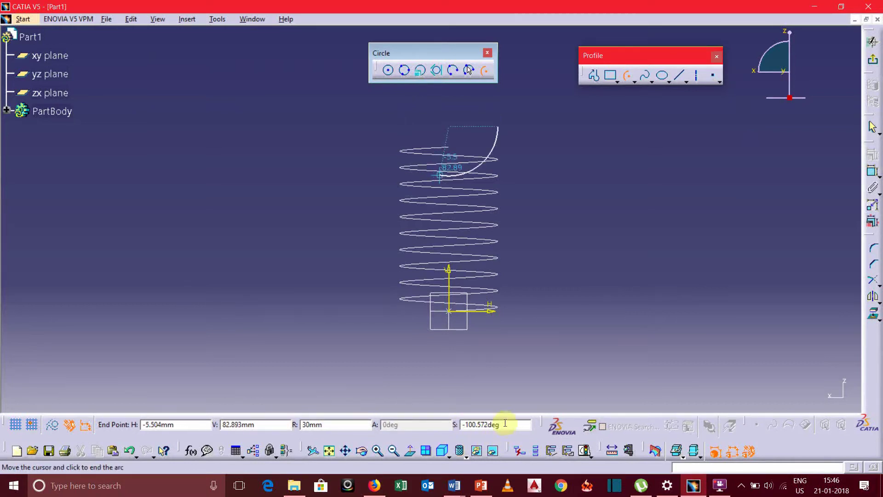
{"action": "double_click", "coordinate": [483, 425]}
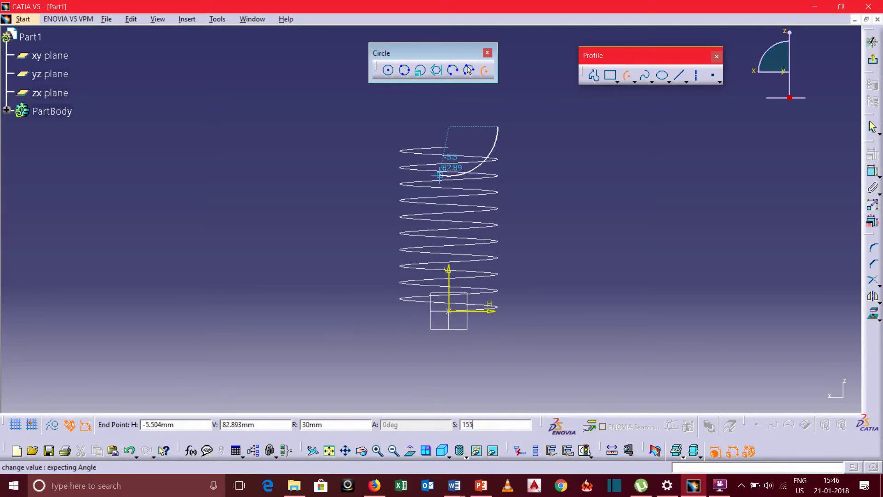
{"action": "key", "text": "Return"}
{"action": "left_click", "coordinate": [428, 423]}
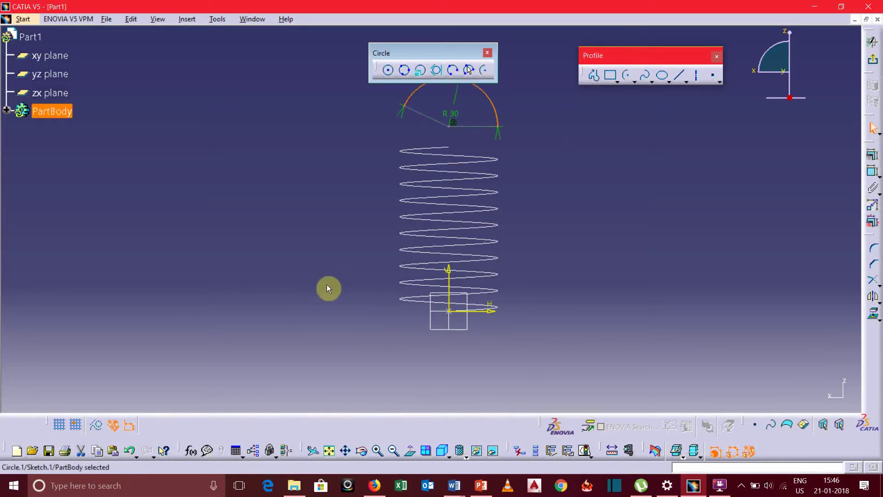
Dimension the arc centre 126 mm from the horizontal axis and exit the sketch
{"action": "left_click", "coordinate": [293, 163]}
{"action": "middle_click_drag", "start_coordinate": [294, 164], "coordinate": [536, 324]}
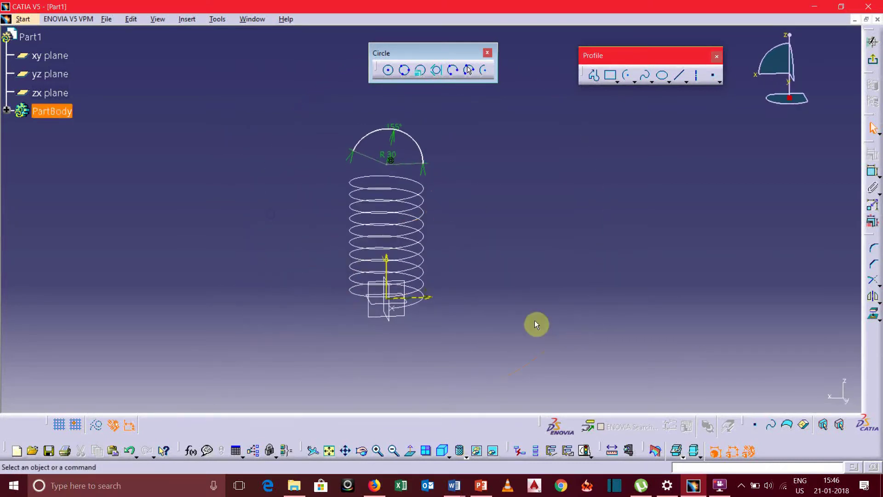
{"action": "left_click", "coordinate": [329, 450]}
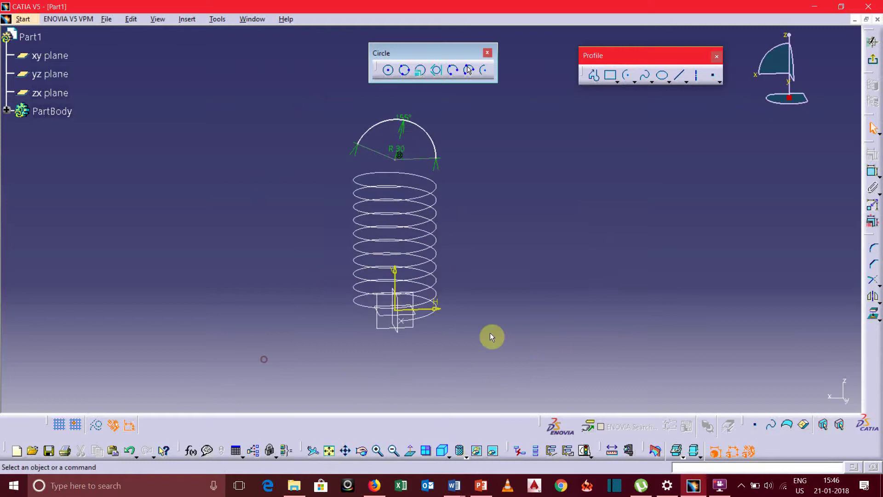
{"action": "left_click", "coordinate": [874, 172]}
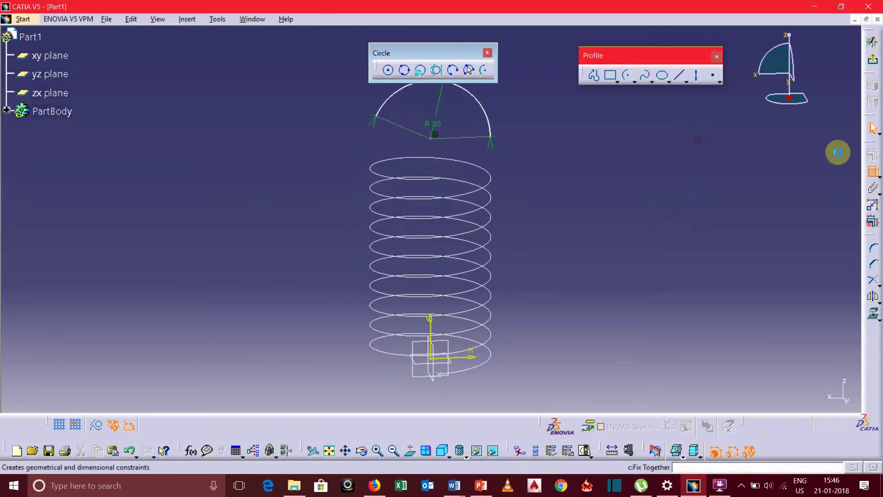
{"action": "left_click", "coordinate": [431, 145]}
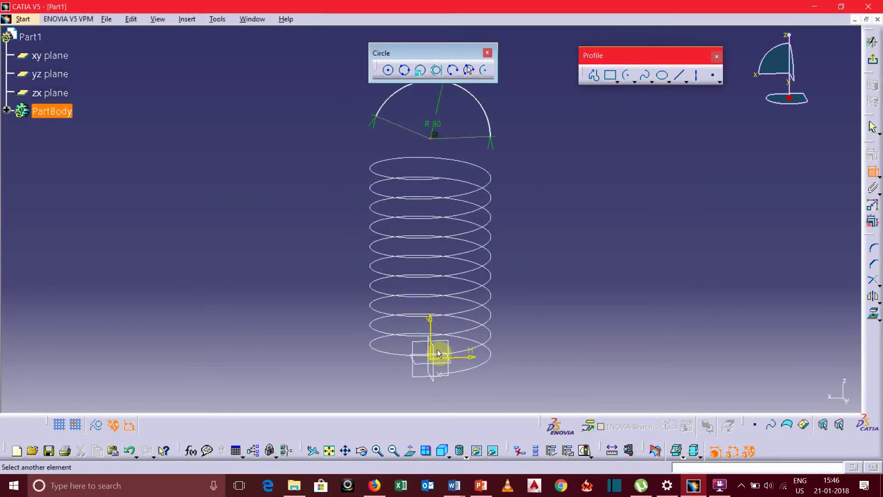
{"action": "left_click", "coordinate": [466, 361]}
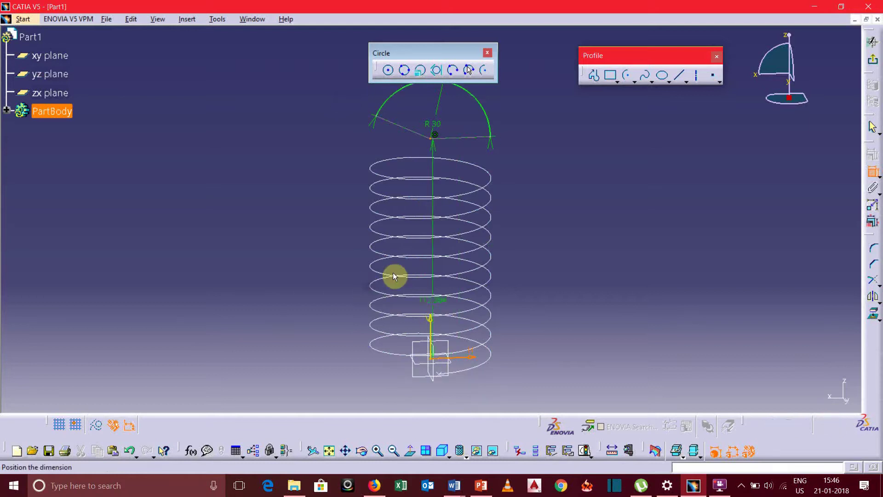
{"action": "left_click", "coordinate": [273, 249]}
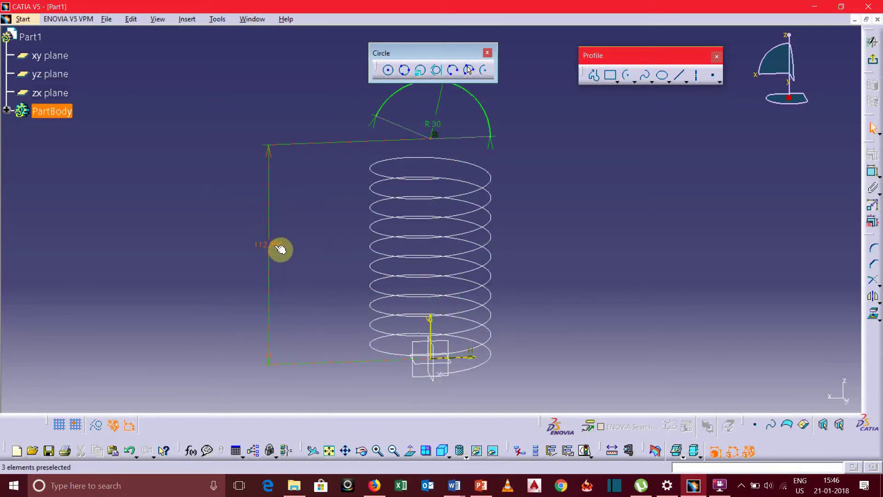
{"action": "double_click", "coordinate": [276, 246]}
{"action": "type", "text": "12"}
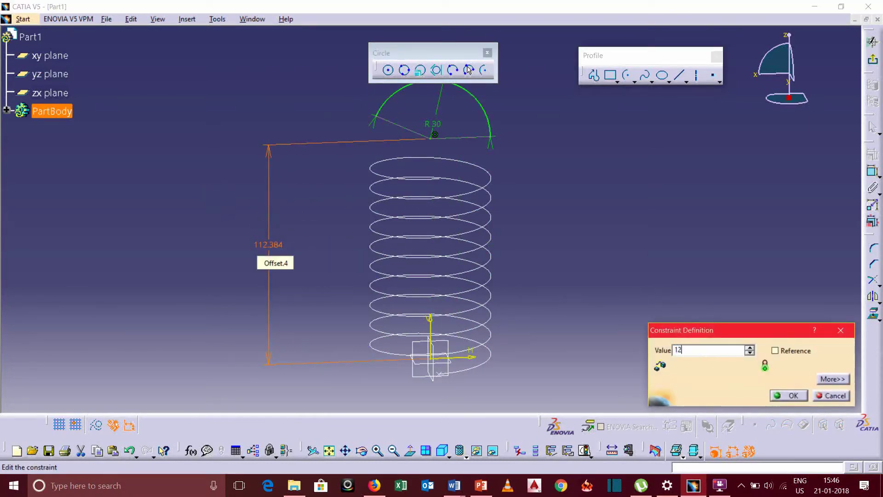
{"action": "type", "text": "6"}
{"action": "key", "text": "Return"}
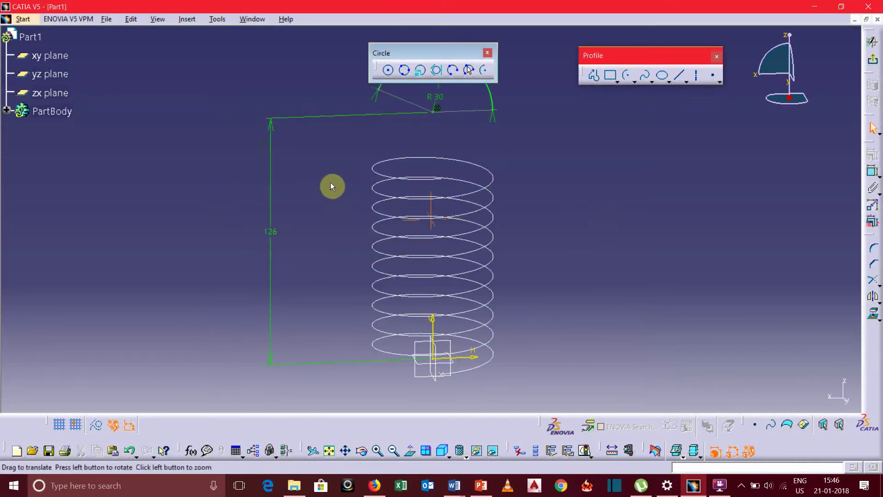
{"action": "mouse_move", "coordinate": [331, 185]}
{"action": "middle_mouse_down"}
{"action": "mouse_move", "coordinate": [420, 211]}
{"action": "mouse_move", "coordinate": [292, 192]}
{"action": "mouse_move", "coordinate": [522, 235]}
{"action": "middle_mouse_up"}
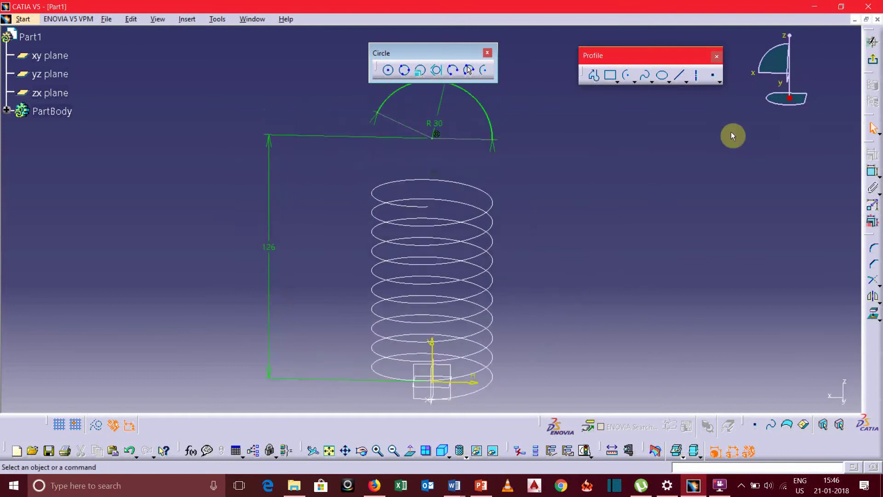
{"action": "left_click", "coordinate": [873, 41]}
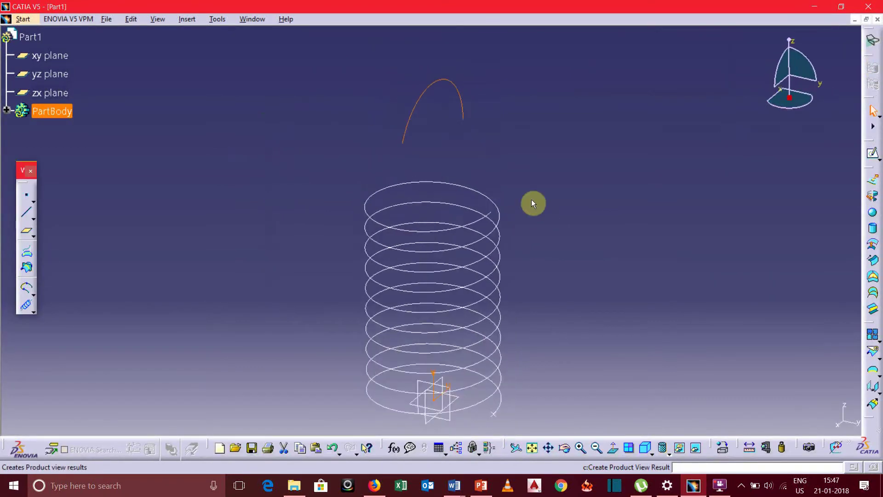
Connect the top arc's end to the helix top with a tangent curve, reversing both directions
{"action": "mouse_move", "coordinate": [615, 194]}
{"action": "middle_mouse_down"}
{"action": "mouse_move", "coordinate": [520, 246]}
{"action": "mouse_move", "coordinate": [398, 191]}
{"action": "mouse_move", "coordinate": [587, 272]}
{"action": "middle_mouse_up"}
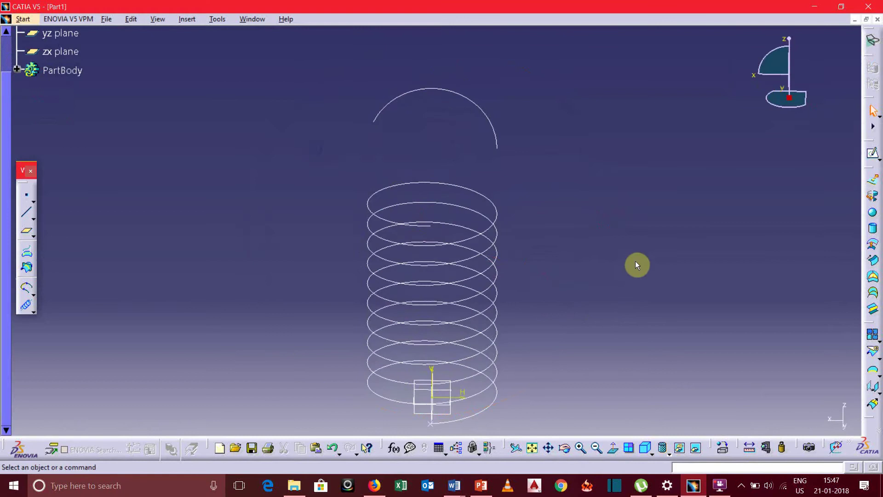
{"action": "left_click", "coordinate": [27, 288]}
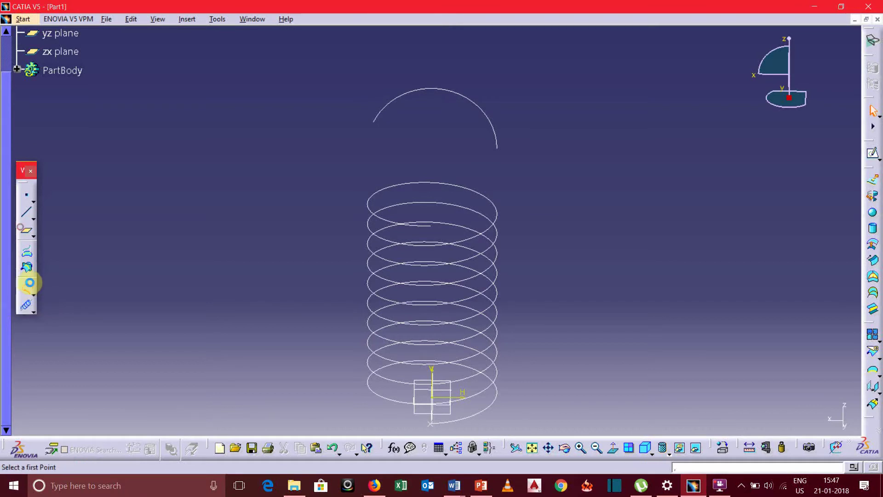
{"action": "left_click", "coordinate": [502, 152]}
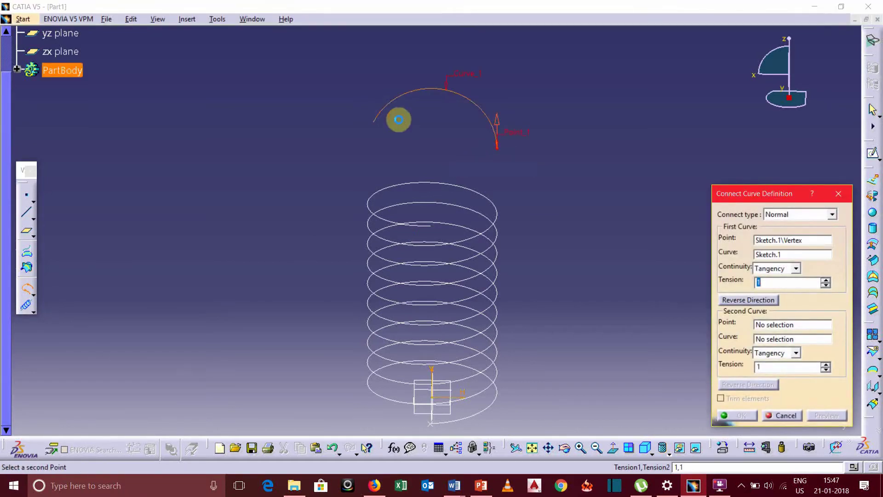
{"action": "left_click", "coordinate": [435, 229]}
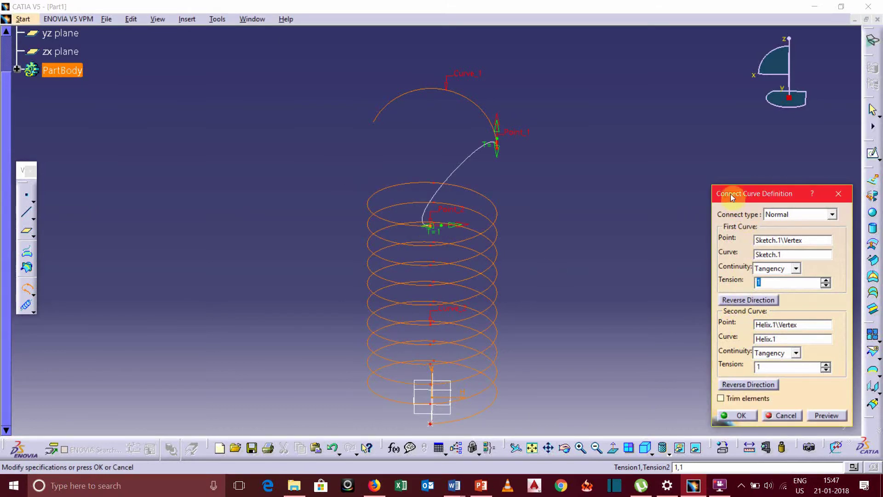
{"action": "left_click_drag", "start_coordinate": [732, 197], "coordinate": [713, 161]}
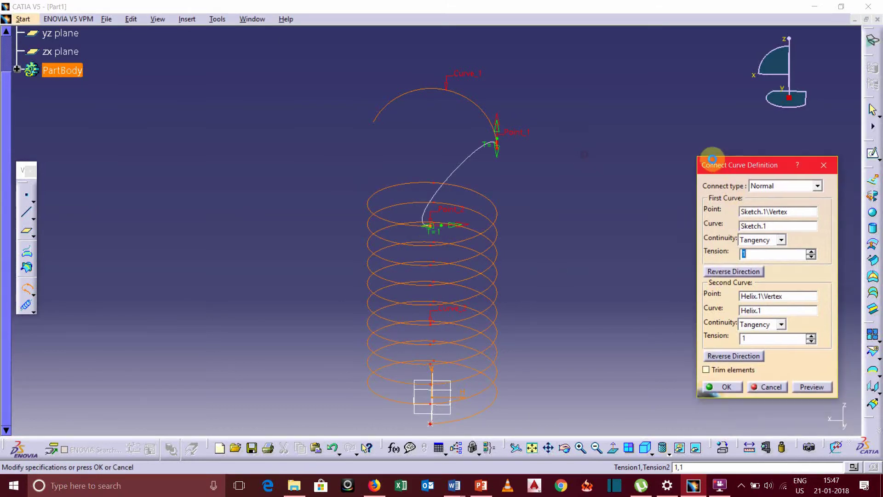
{"action": "left_click", "coordinate": [719, 265]}
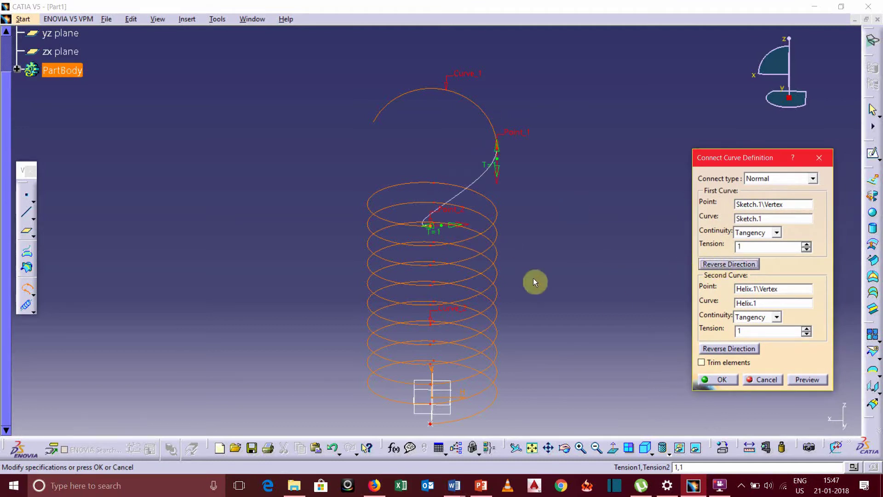
{"action": "middle_click_drag", "start_coordinate": [531, 292], "coordinate": [593, 290]}
{"action": "left_click", "coordinate": [719, 350]}
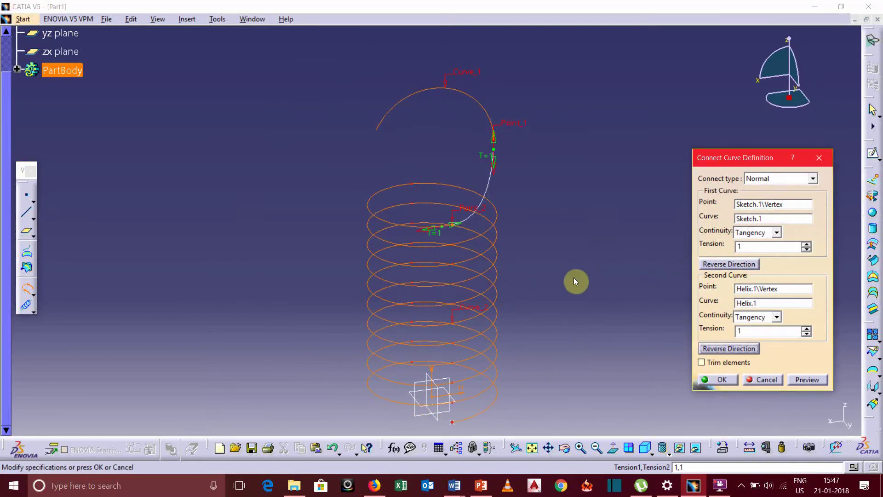
{"action": "middle_click_drag", "start_coordinate": [426, 186], "coordinate": [491, 247]}
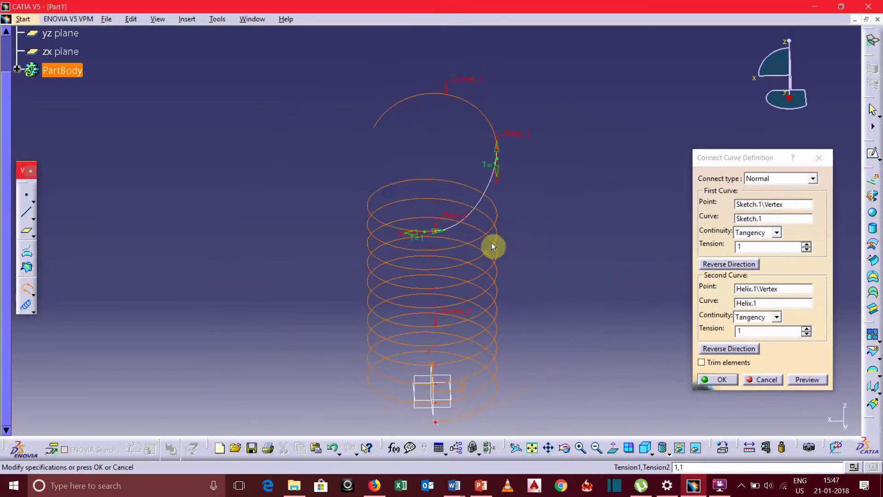
{"action": "left_click", "coordinate": [799, 380]}
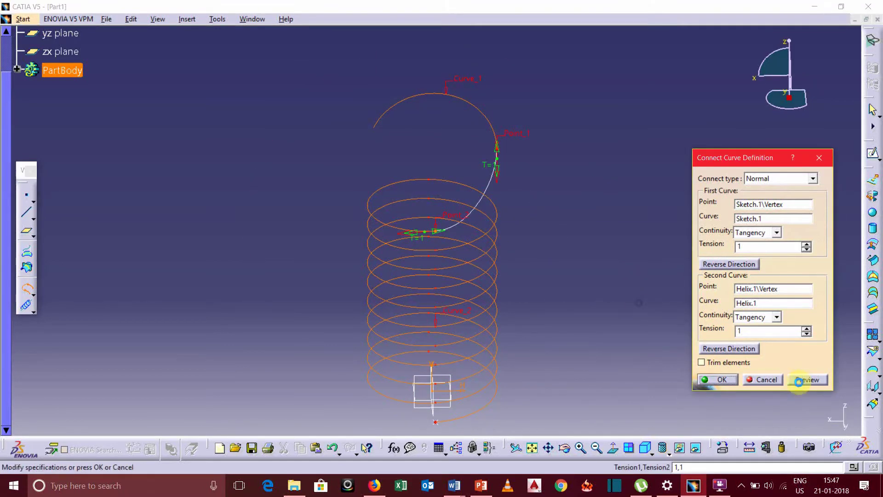
{"action": "left_click", "coordinate": [726, 378]}
{"action": "middle_click_drag", "start_coordinate": [606, 290], "coordinate": [594, 283]}
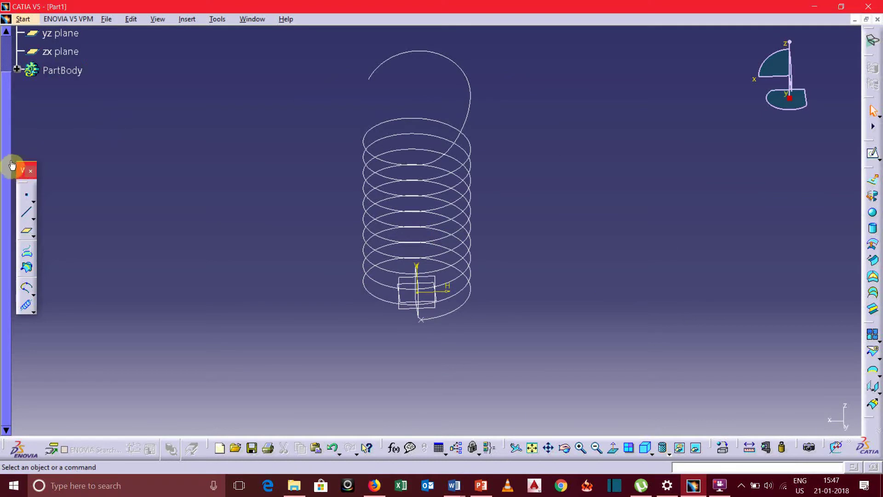
Hide Point.1 and open a new sketch on the zx plane
{"action": "left_click_drag", "start_coordinate": [19, 171], "coordinate": [30, 126]}
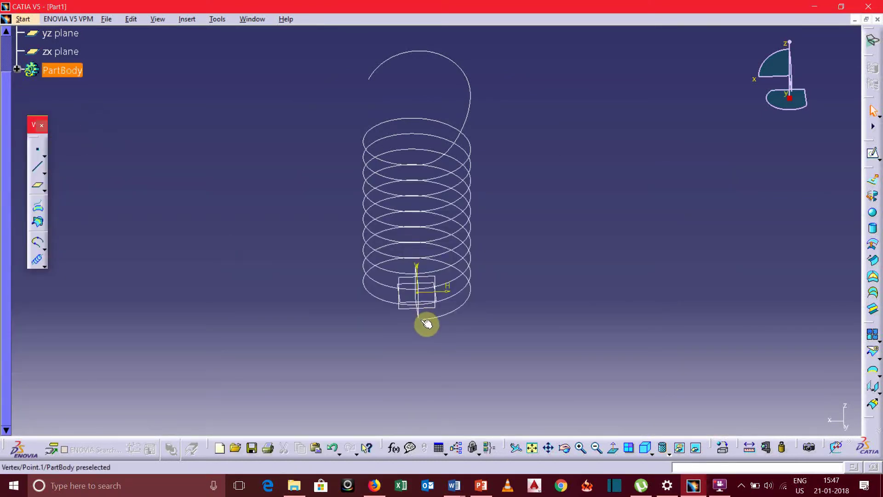
{"action": "right_click", "coordinate": [427, 324]}
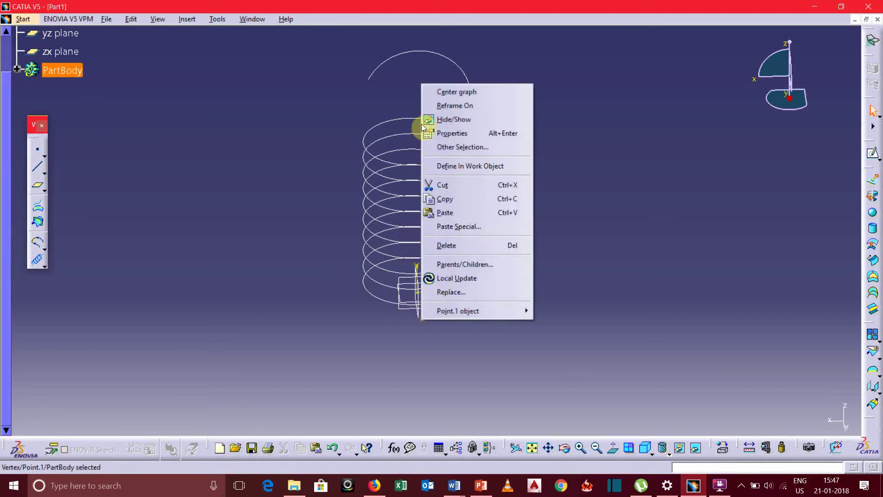
{"action": "left_click", "coordinate": [457, 126]}
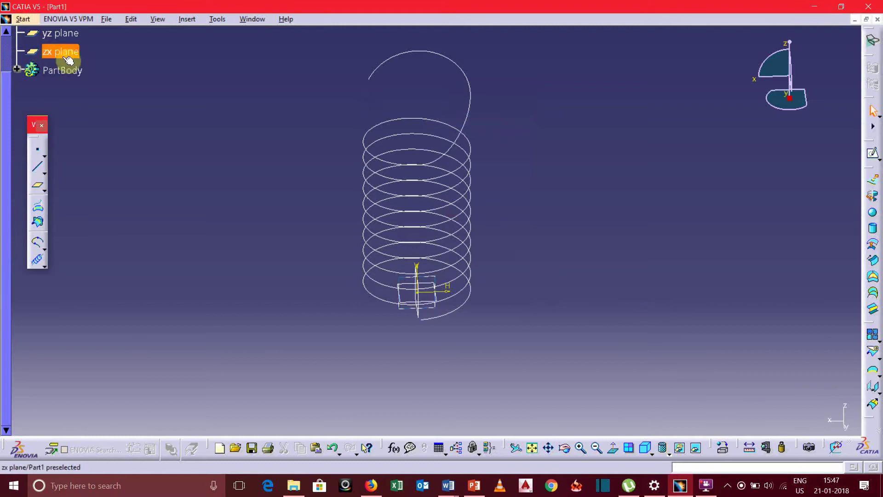
{"action": "left_click", "coordinate": [30, 50]}
{"action": "left_click", "coordinate": [874, 156]}
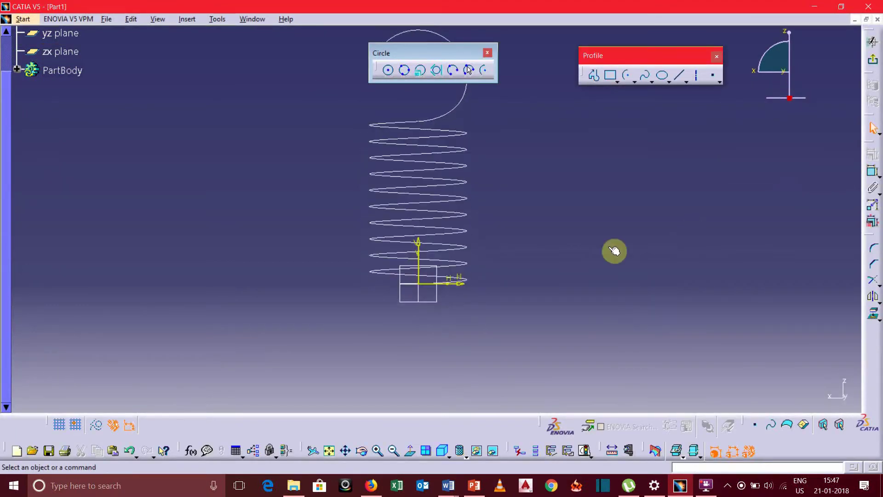
Sketch a 30 mm radius half-circle arc centred on the vertical axis, starting at 180°
{"action": "left_click", "coordinate": [481, 71]}
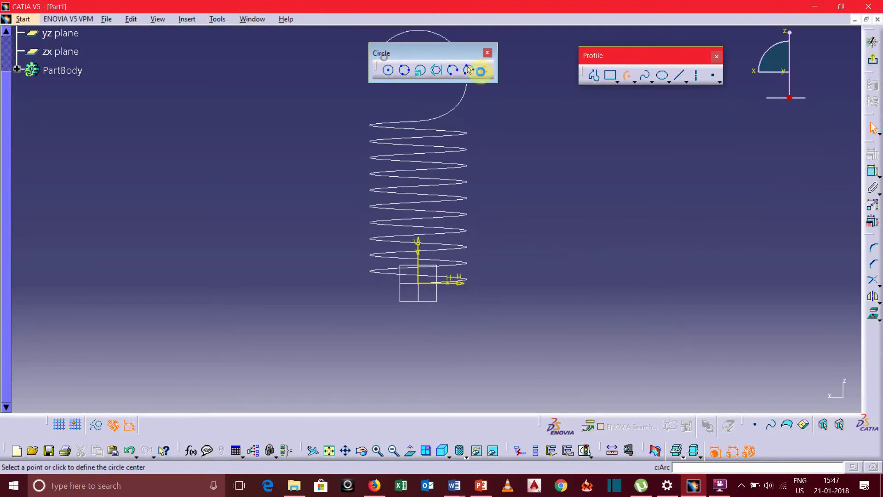
{"action": "left_click", "coordinate": [419, 341]}
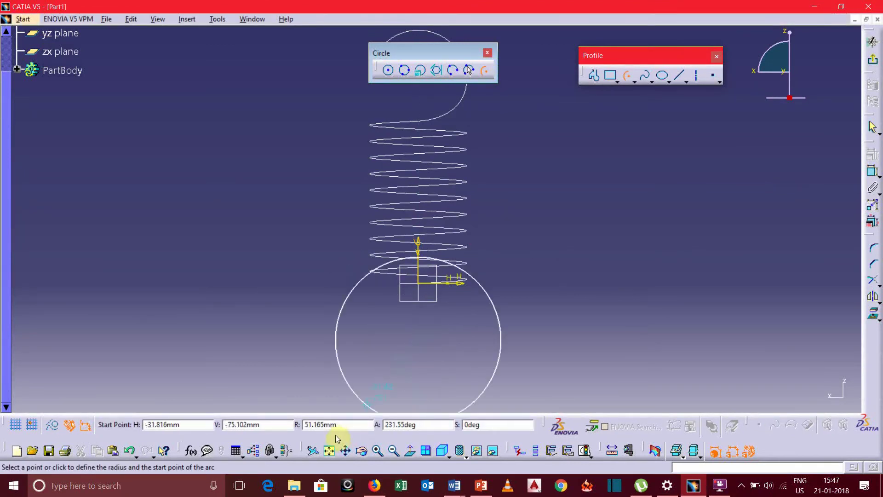
{"action": "key", "text": "Tab"}
{"action": "key", "text": "Tab"}
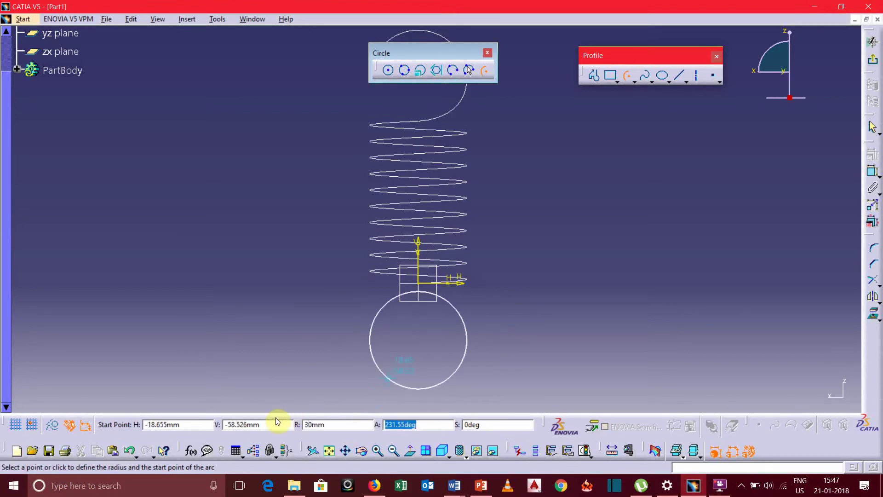
{"action": "type", "text": "180"}
{"action": "key", "text": "Return"}
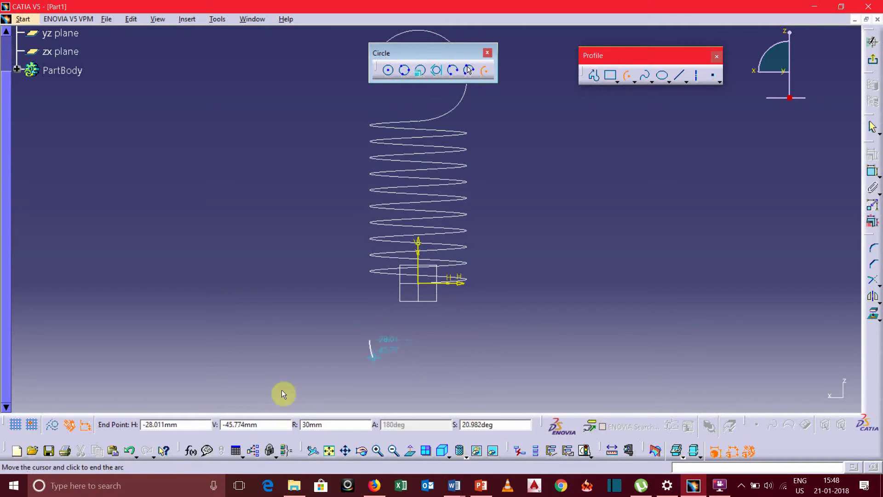
{"action": "left_click", "coordinate": [466, 424]}
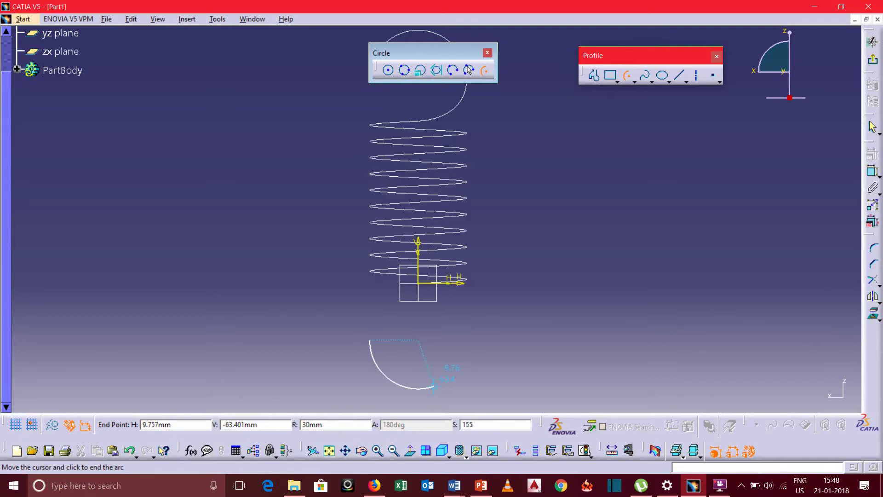
{"action": "key", "text": "Return"}
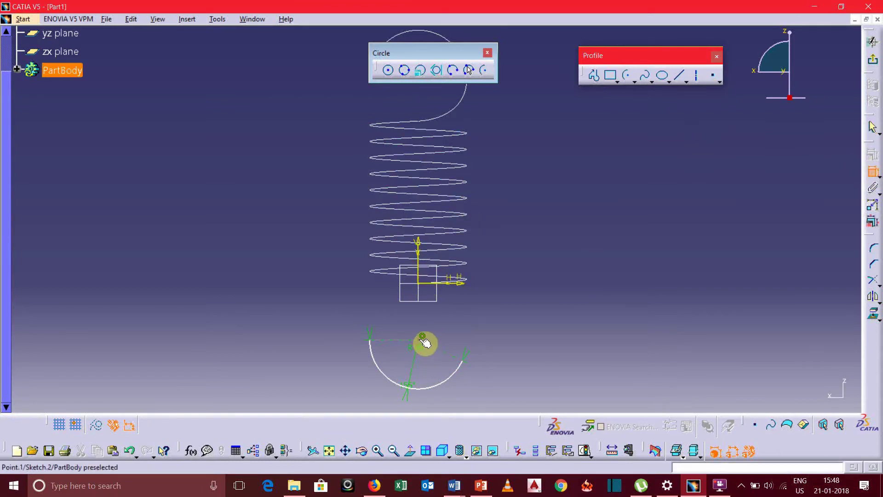
Dimension the arc centre 26 mm from the horizontal axis
{"action": "left_click", "coordinate": [426, 286]}
{"action": "left_click", "coordinate": [270, 313]}
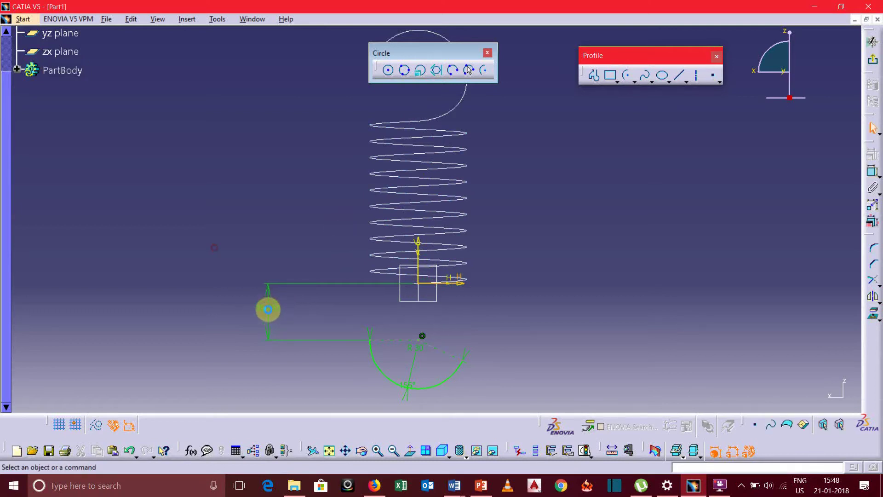
{"action": "double_click", "coordinate": [267, 312]}
{"action": "type", "text": "2"}
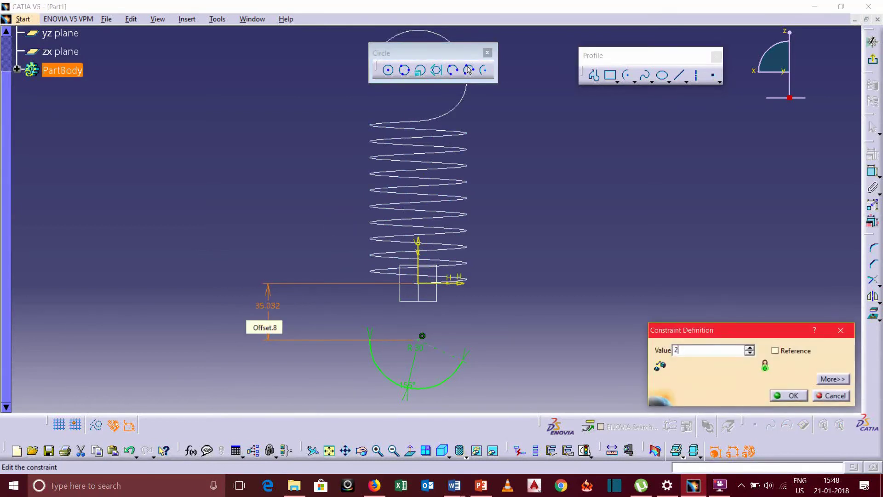
{"action": "type", "text": "6"}
{"action": "key", "text": "Return"}
{"action": "left_click", "coordinate": [573, 220]}
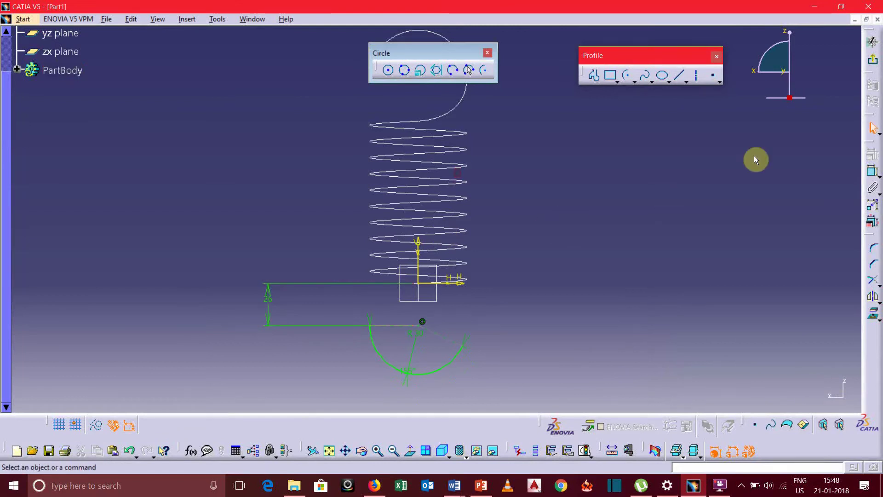
Exit the sketch and link the Sketch.2 hook end to the helix's lower end with a tangent connect curve
{"action": "left_click", "coordinate": [873, 60]}
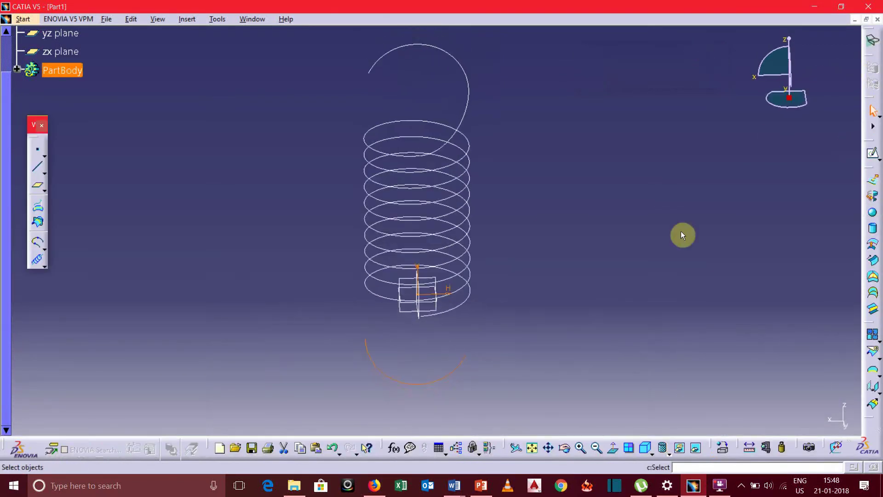
{"action": "middle_click_drag", "start_coordinate": [578, 260], "coordinate": [538, 297]}
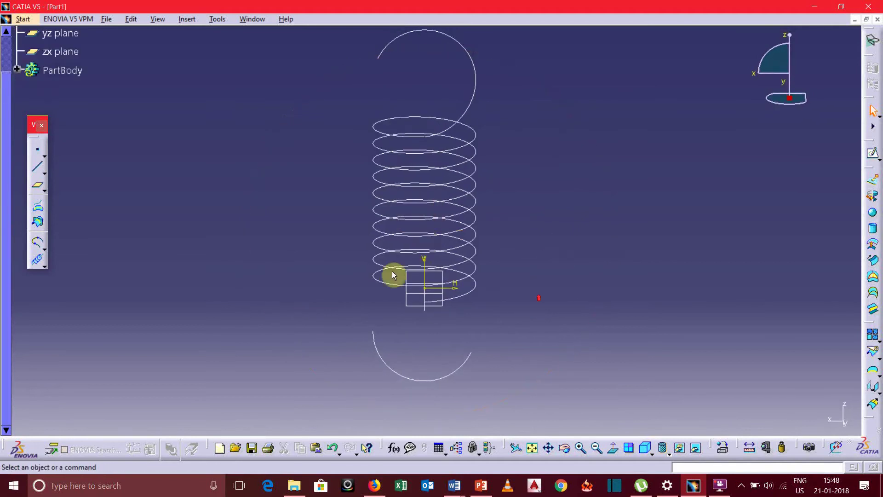
{"action": "left_click", "coordinate": [39, 242]}
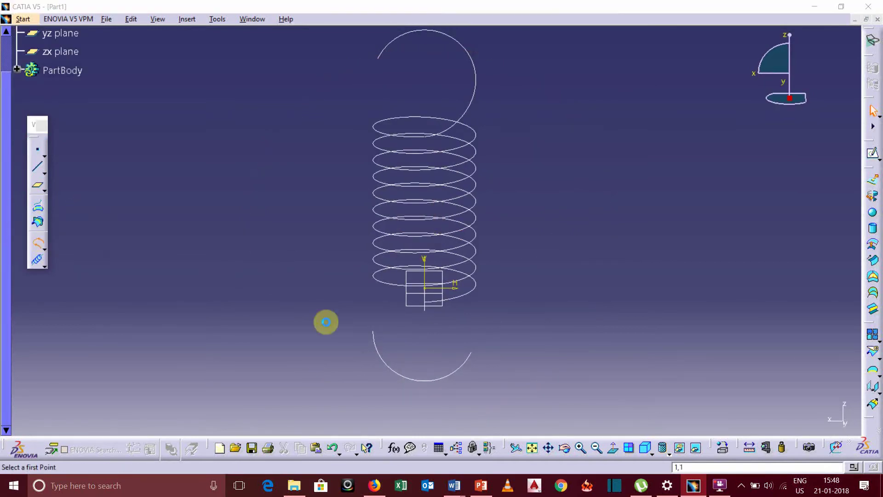
{"action": "left_click", "coordinate": [374, 334]}
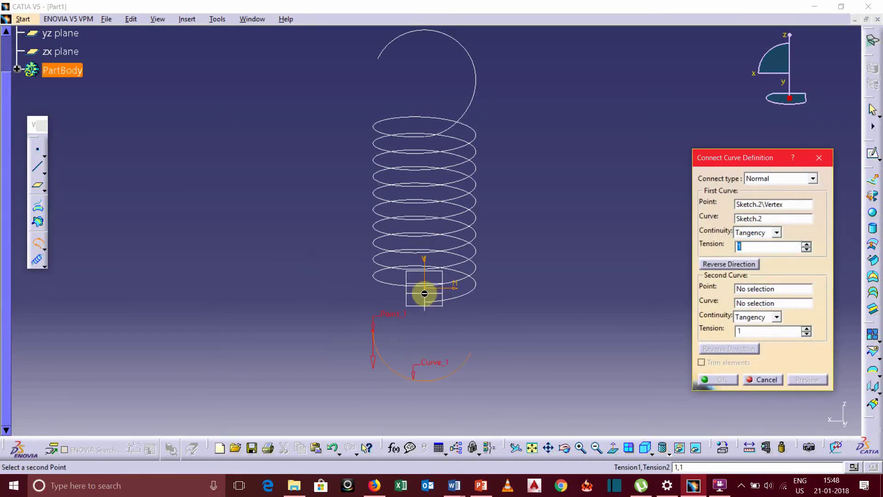
{"action": "middle_click_drag", "start_coordinate": [430, 292], "coordinate": [488, 321]}
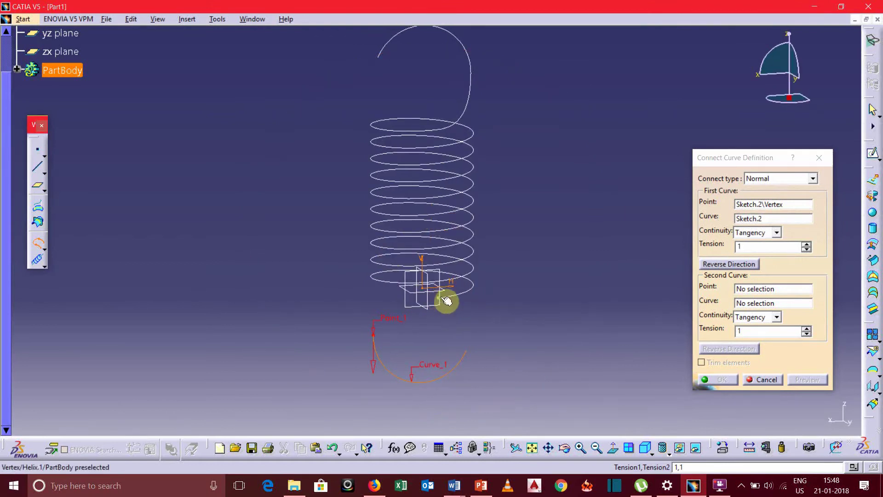
{"action": "left_click", "coordinate": [446, 301]}
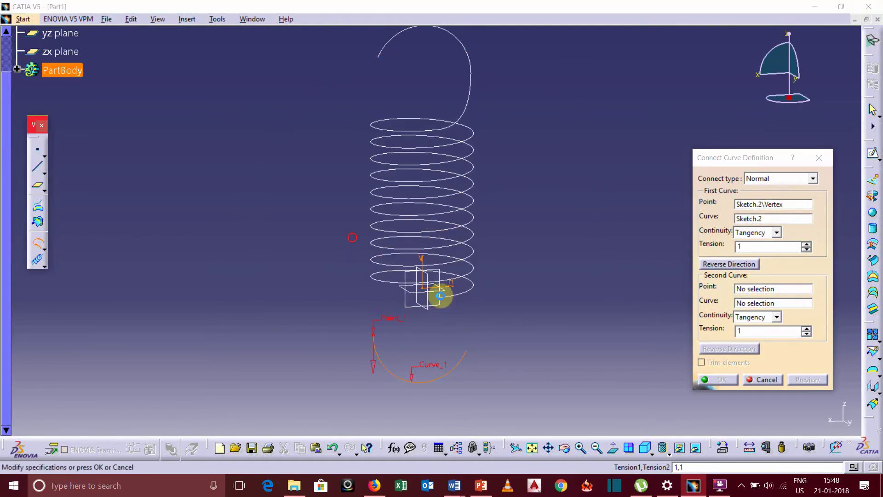
{"action": "left_click", "coordinate": [717, 265]}
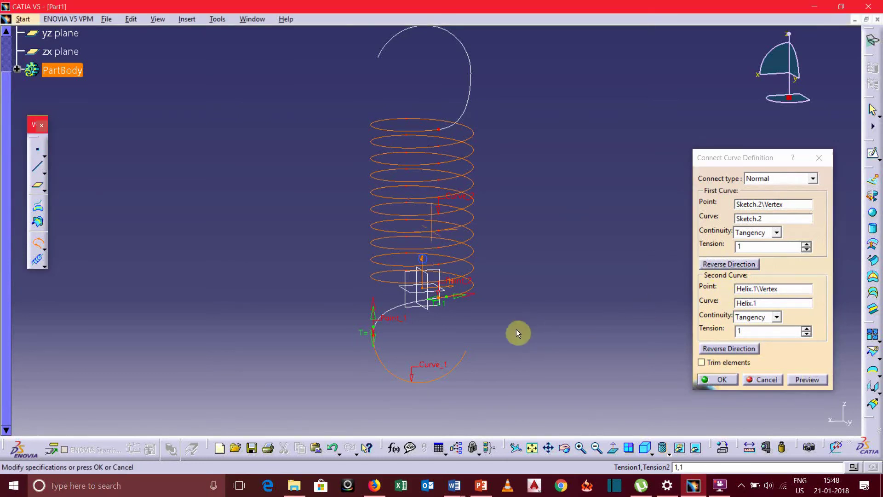
{"action": "middle_click_drag", "start_coordinate": [517, 331], "coordinate": [538, 325]}
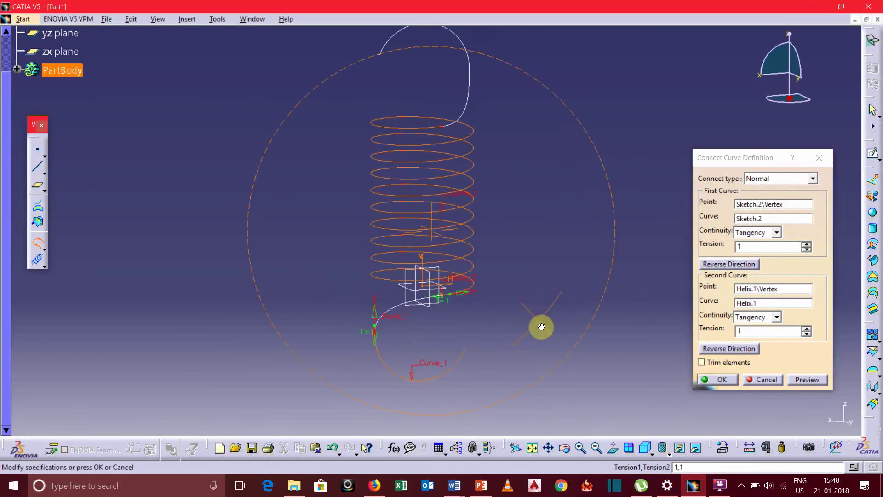
{"action": "left_click", "coordinate": [825, 378]}
{"action": "middle_click_drag", "start_coordinate": [478, 340], "coordinate": [306, 326]}
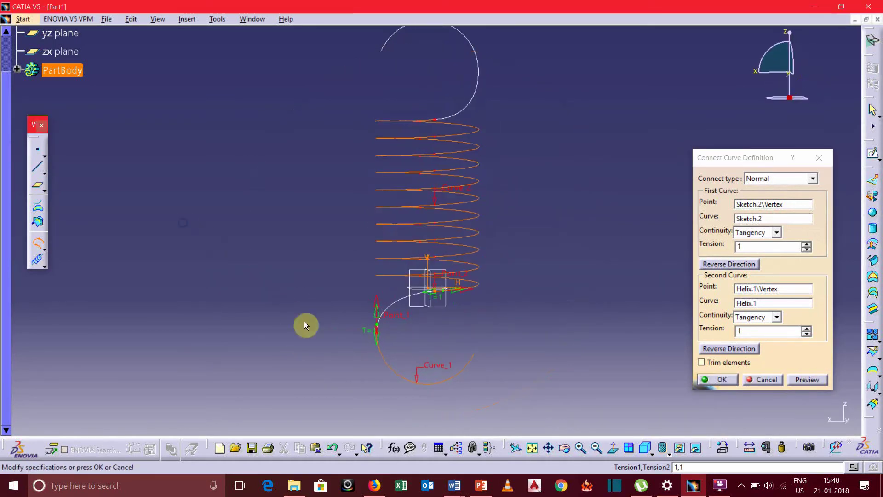
{"action": "left_click", "coordinate": [723, 384]}
{"action": "middle_click_drag", "start_coordinate": [450, 201], "coordinate": [534, 250]}
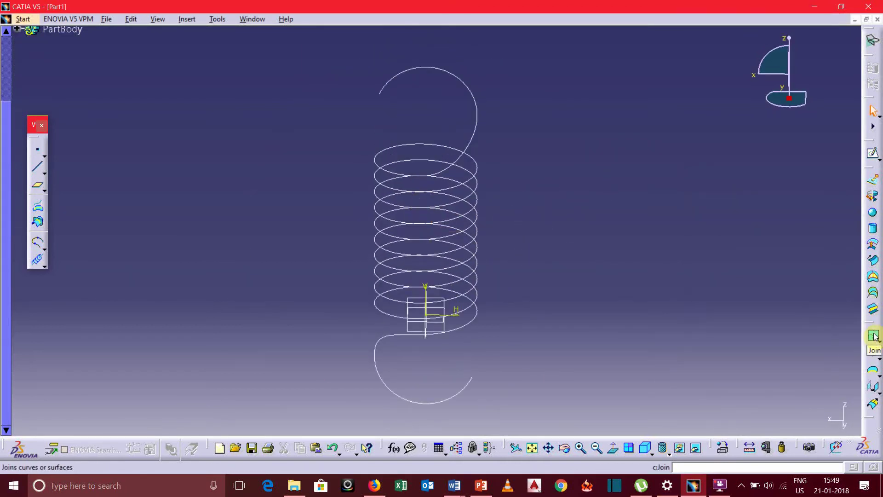
Join Sketch.1, Connect.1, Helix.1, Connect.2 and Sketch.2 into one continuous curve
{"action": "left_click", "coordinate": [441, 71]}
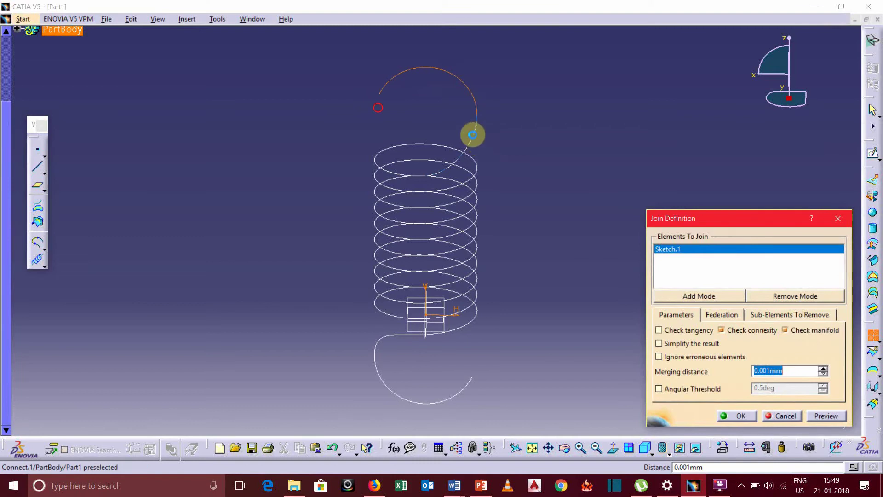
{"action": "left_click", "coordinate": [472, 134]}
{"action": "left_click", "coordinate": [404, 147]}
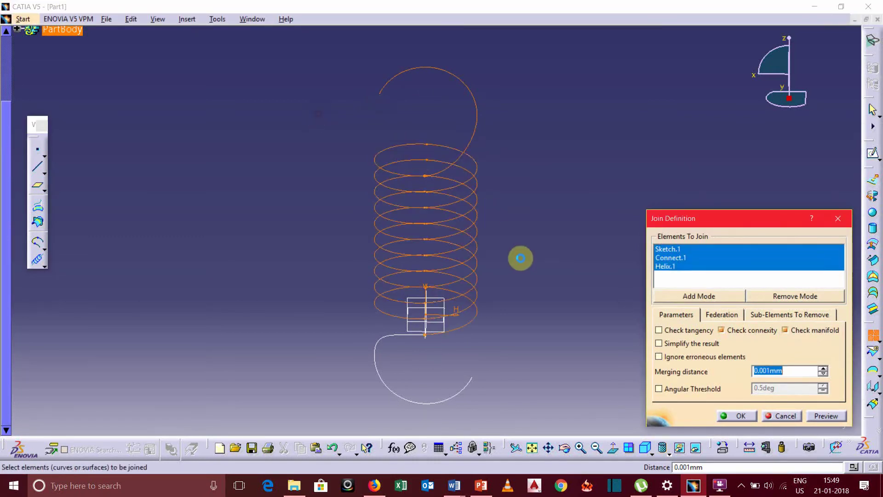
{"action": "middle_click_drag", "start_coordinate": [520, 257], "coordinate": [526, 197]}
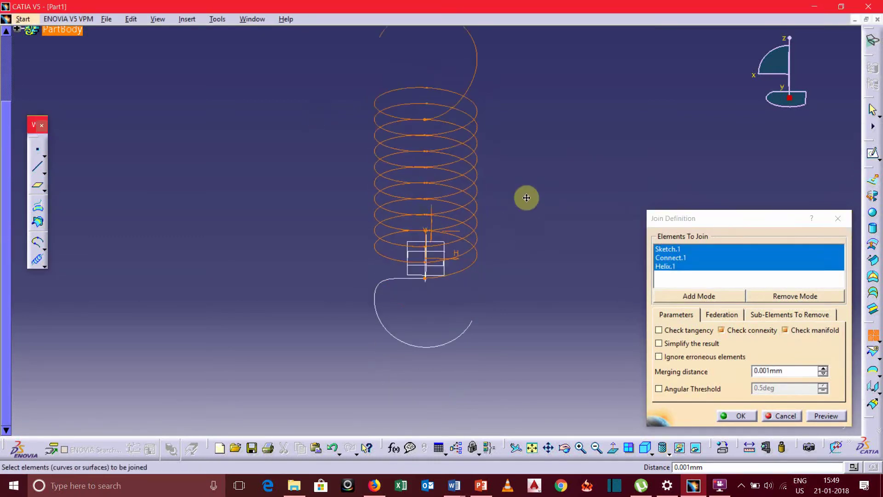
{"action": "left_click", "coordinate": [381, 280]}
{"action": "left_click", "coordinate": [375, 296]}
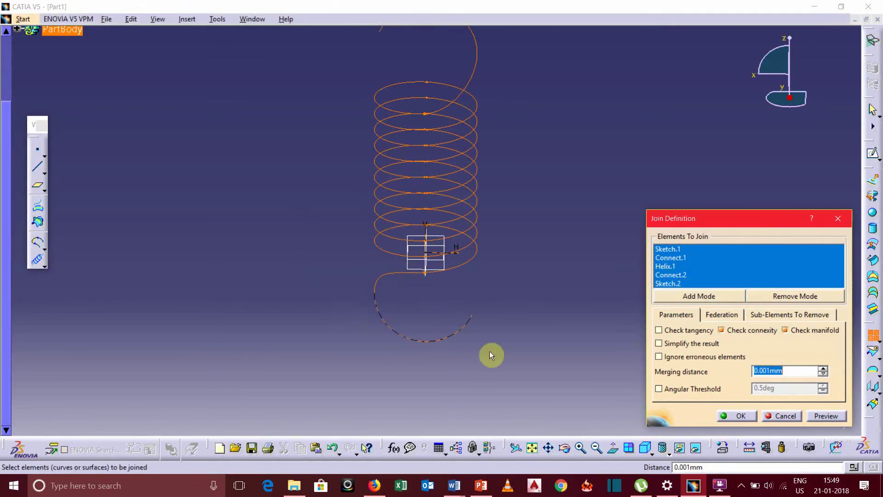
{"action": "left_click", "coordinate": [829, 418]}
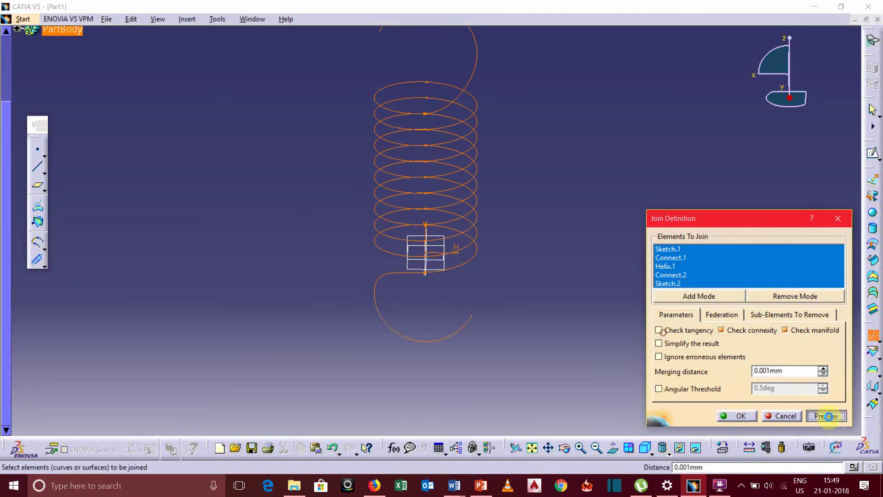
{"action": "left_click", "coordinate": [732, 414]}
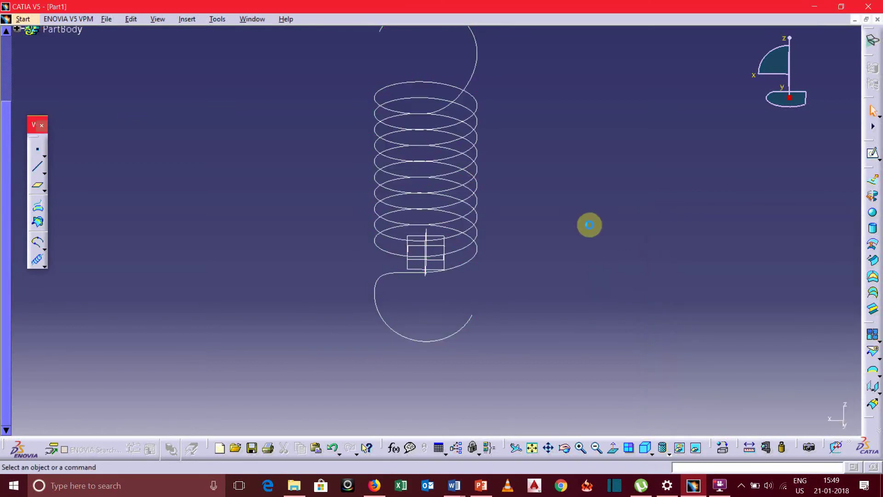
{"action": "middle_click_drag", "start_coordinate": [588, 222], "coordinate": [448, 186]}
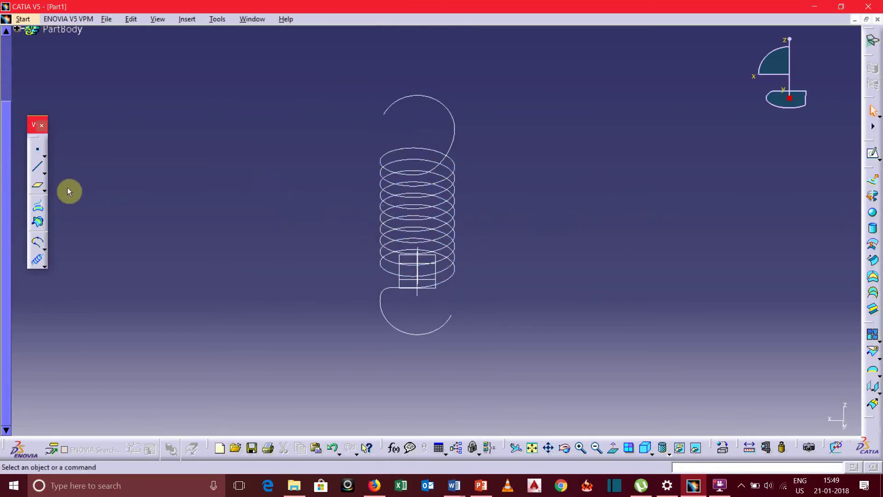
Create Plane.1 normal to the Join.1 curve at its top vertex and select it
{"action": "left_click", "coordinate": [38, 188]}
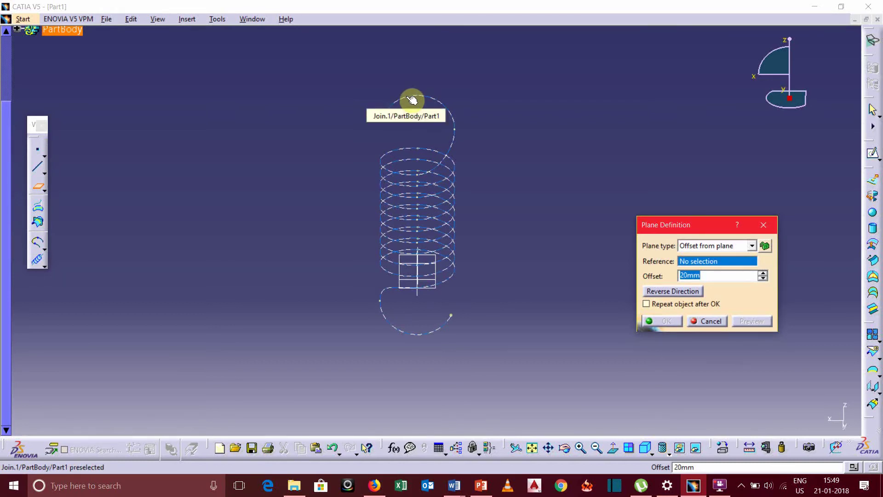
{"action": "left_click", "coordinate": [411, 100]}
{"action": "middle_click_drag", "start_coordinate": [394, 142], "coordinate": [374, 192]}
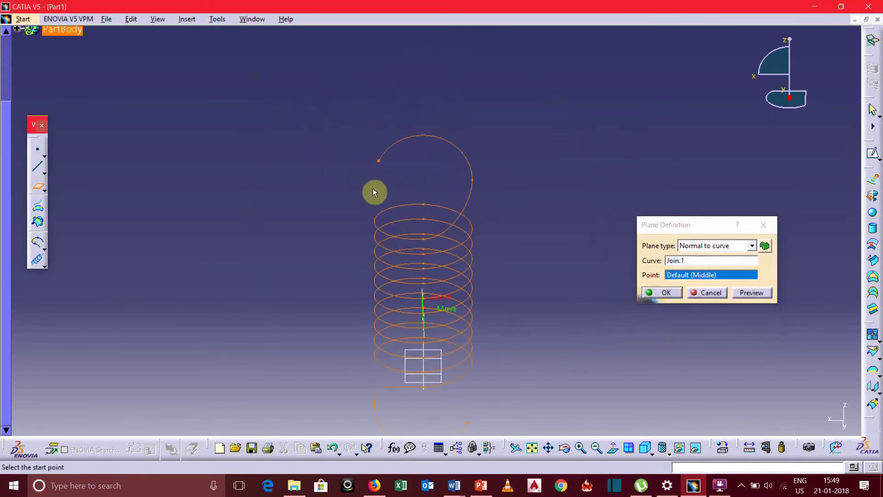
{"action": "left_click", "coordinate": [384, 164]}
{"action": "left_click", "coordinate": [648, 294]}
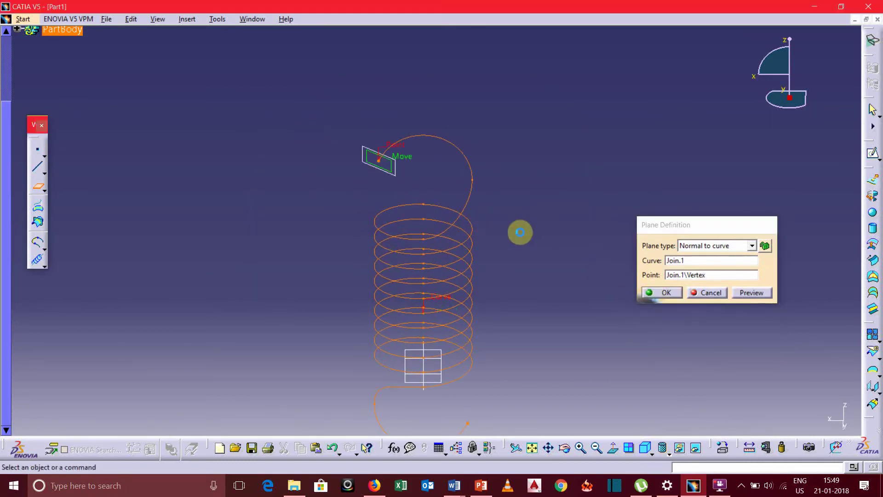
{"action": "left_click", "coordinate": [372, 151]}
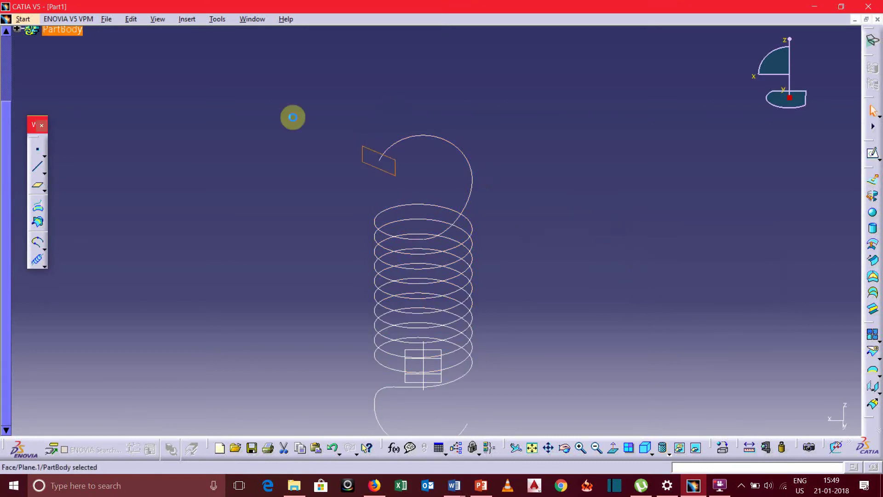
Start a sketch on Plane.1 and draw a centre-point circle
{"action": "left_click", "coordinate": [874, 158]}
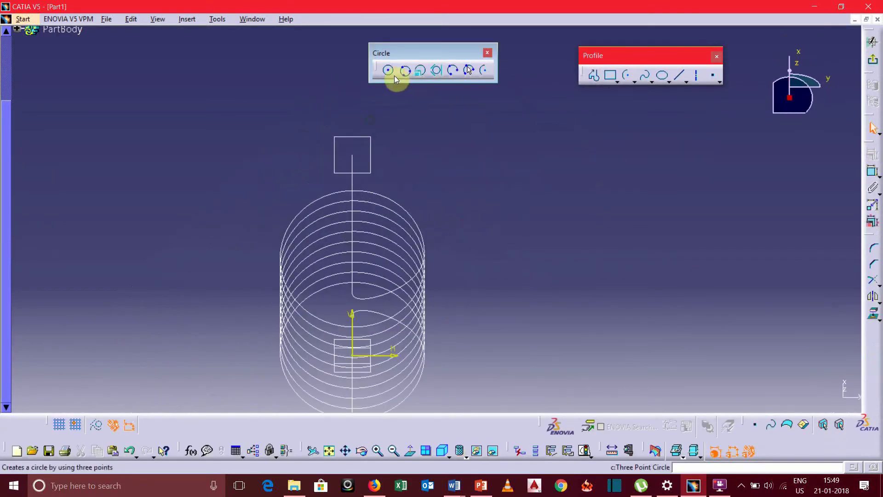
{"action": "left_click", "coordinate": [389, 70]}
{"action": "left_click", "coordinate": [357, 158]}
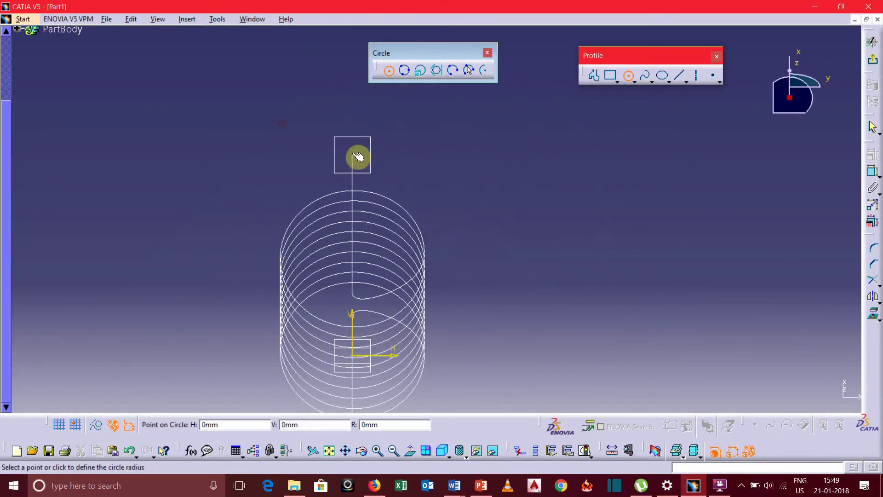
{"action": "left_click", "coordinate": [343, 106]}
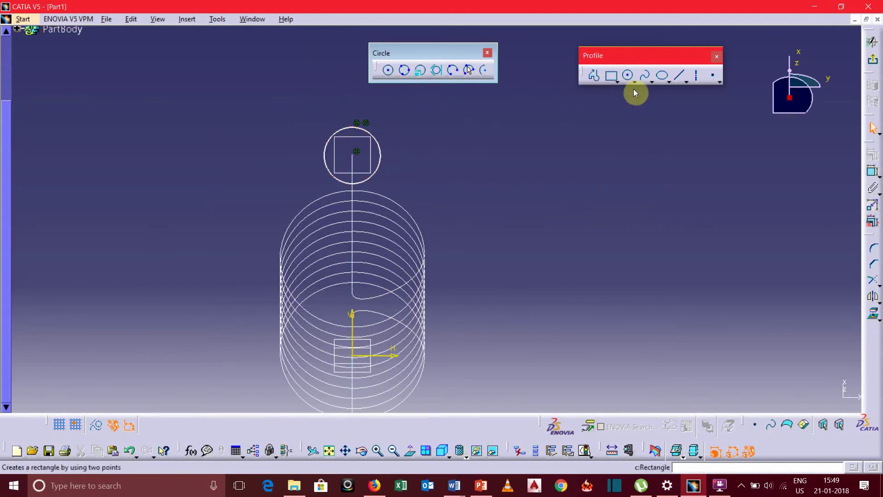
Dimension the circle's diameter to 9 mm
{"action": "left_click", "coordinate": [873, 174]}
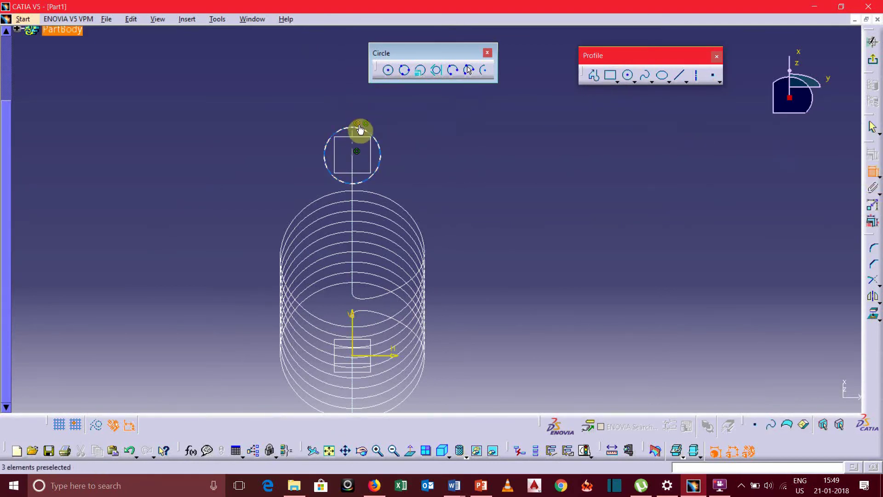
{"action": "left_click", "coordinate": [373, 136]}
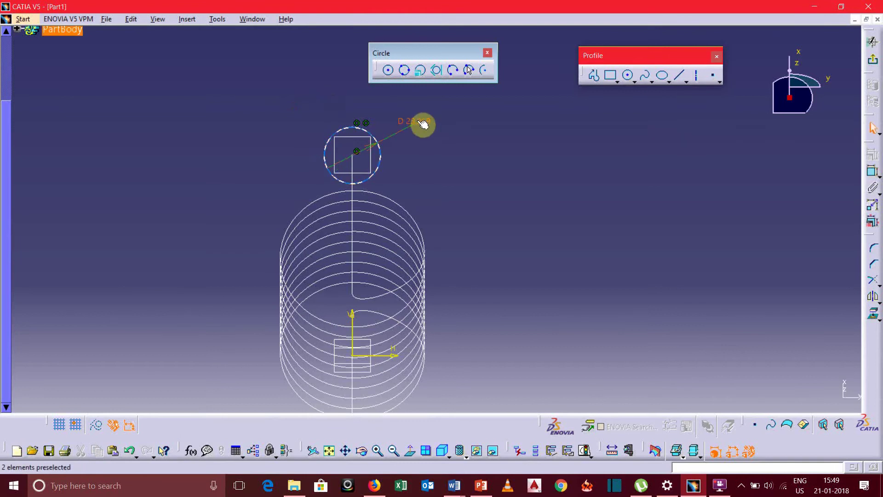
{"action": "left_click", "coordinate": [419, 122]}
{"action": "double_click", "coordinate": [413, 123]}
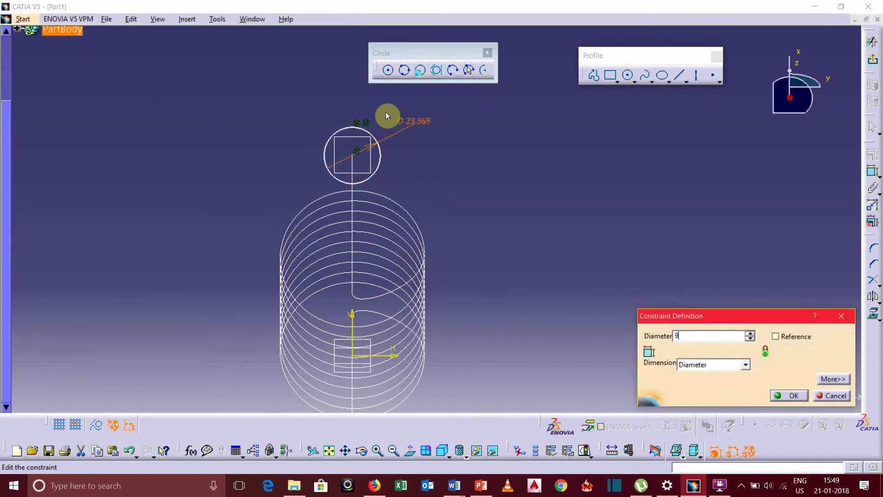
{"action": "type", "text": "9"}
{"action": "key", "text": "Return"}
Make the circle's centre coincident with the Join.1 end point
{"action": "mouse_move", "coordinate": [513, 272]}
{"action": "middle_mouse_down"}
{"action": "mouse_move", "coordinate": [390, 170]}
{"action": "mouse_move", "coordinate": [492, 202]}
{"action": "middle_mouse_up"}
{"action": "mouse_move", "coordinate": [343, 127]}
{"action": "left_mouse_down"}
{"action": "mouse_move", "coordinate": [296, 109]}
{"action": "mouse_move", "coordinate": [332, 137]}
{"action": "left_mouse_up"}
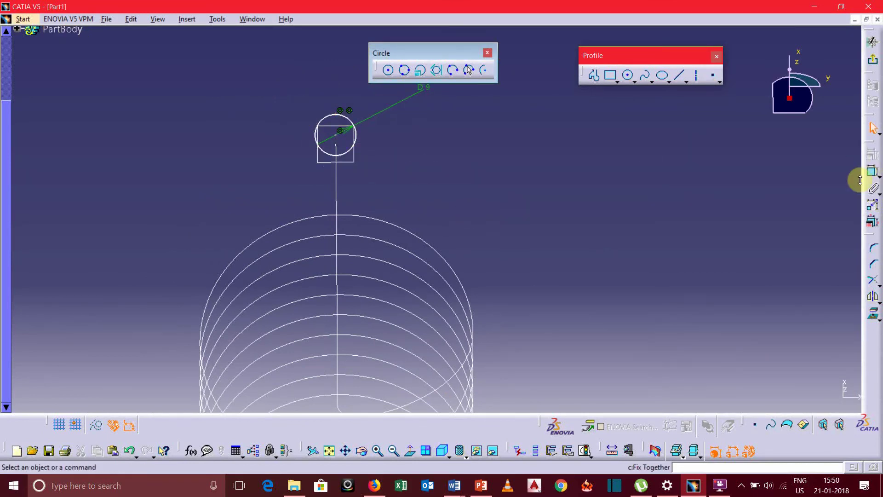
{"action": "left_click", "coordinate": [872, 171]}
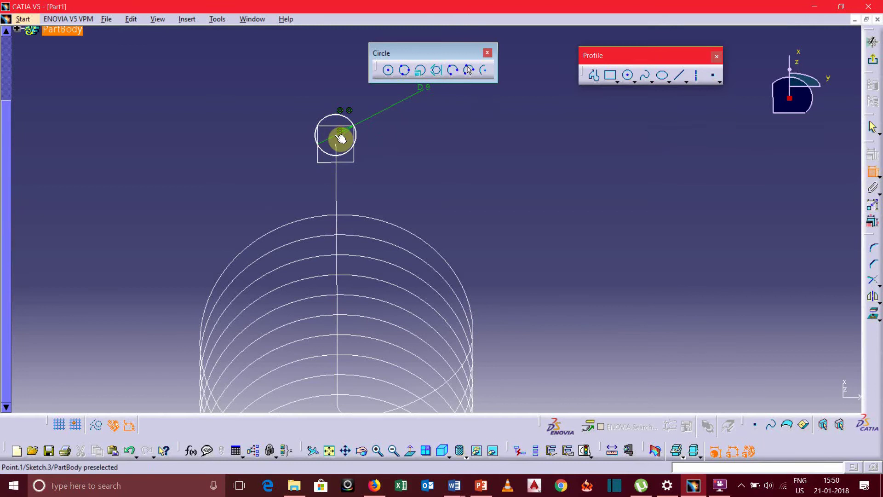
{"action": "left_click", "coordinate": [336, 139]}
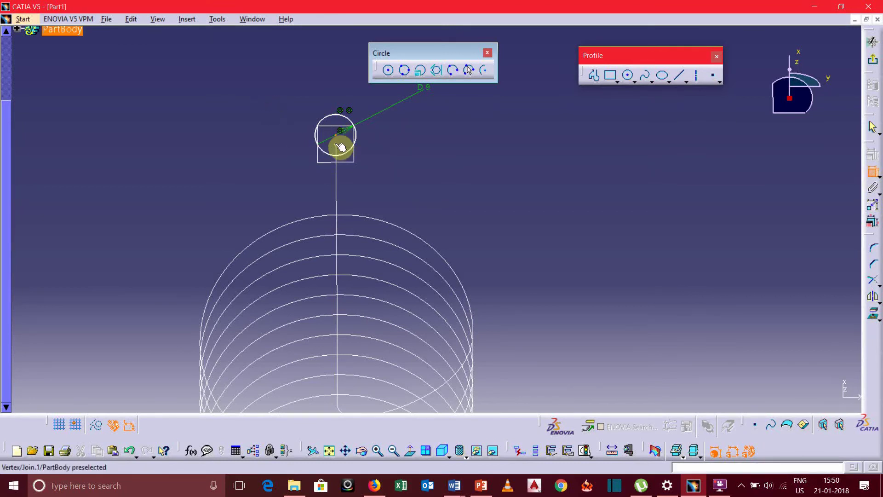
{"action": "left_click", "coordinate": [341, 143]}
{"action": "right_click", "coordinate": [247, 134]}
{"action": "left_click", "coordinate": [274, 206]}
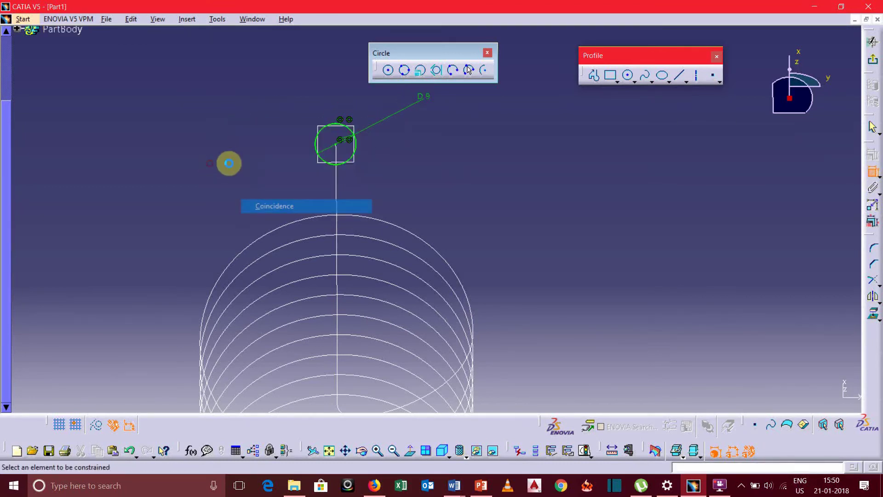
{"action": "mouse_move", "coordinate": [227, 161]}
{"action": "middle_mouse_down"}
{"action": "mouse_move", "coordinate": [234, 178]}
{"action": "mouse_move", "coordinate": [649, 219]}
{"action": "middle_mouse_up"}
Exit the sketcher back to 3D and clear the part selection
{"action": "left_click", "coordinate": [872, 59]}
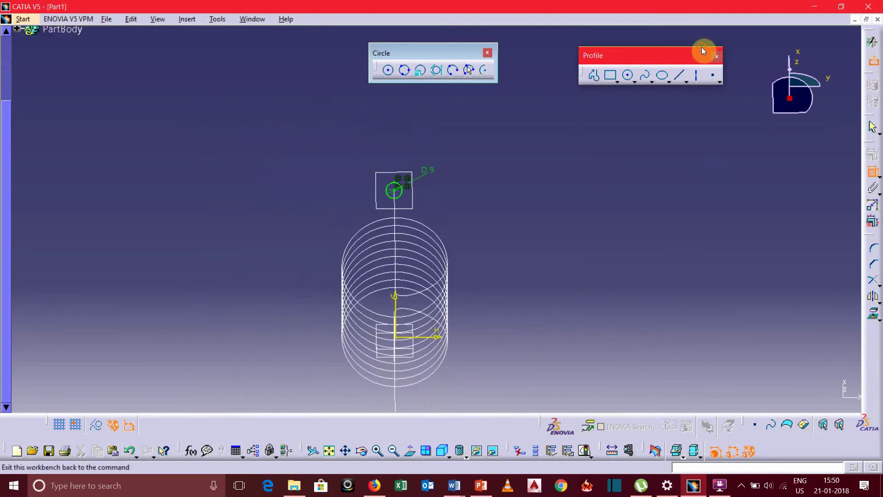
{"action": "left_click", "coordinate": [348, 115]}
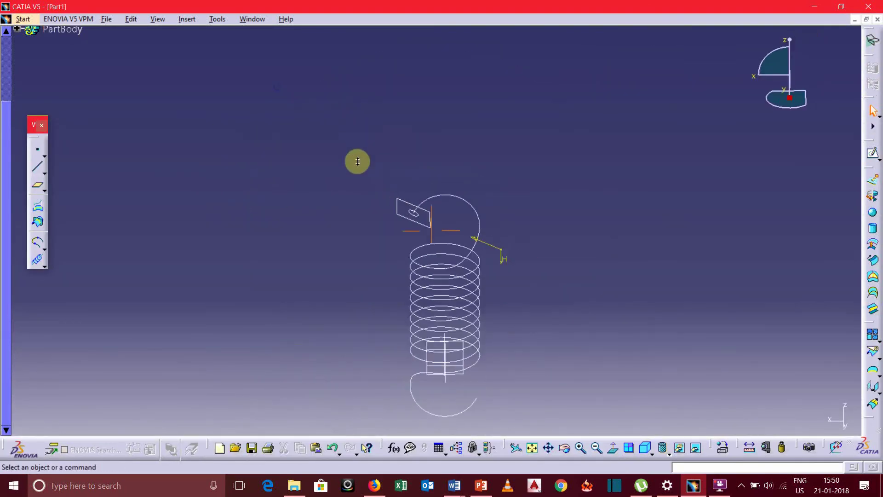
{"action": "left_click_drag", "start_coordinate": [10, 126], "coordinate": [26, 53]}
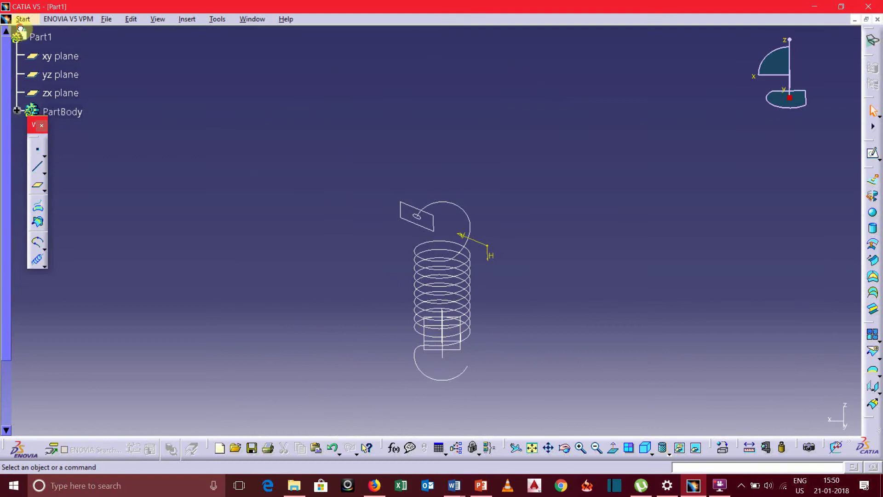
{"action": "left_click", "coordinate": [41, 36]}
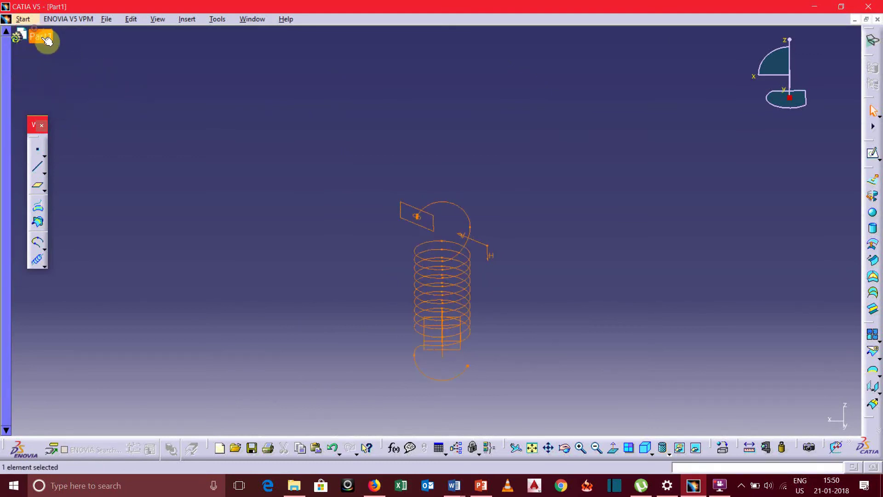
{"action": "left_click", "coordinate": [158, 96]}
{"action": "left_click", "coordinate": [42, 44]}
{"action": "left_click", "coordinate": [100, 46]}
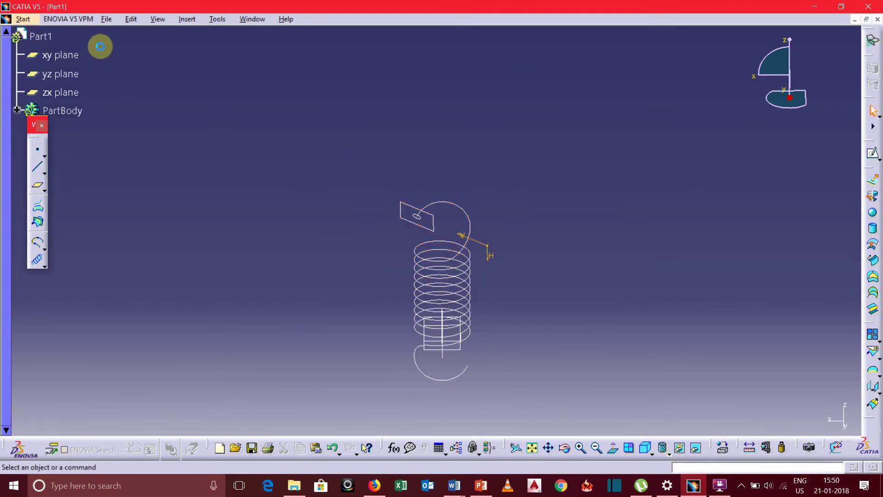
Switch to the Part Design workbench via Start > Mechanical Design
{"action": "left_click", "coordinate": [23, 21]}
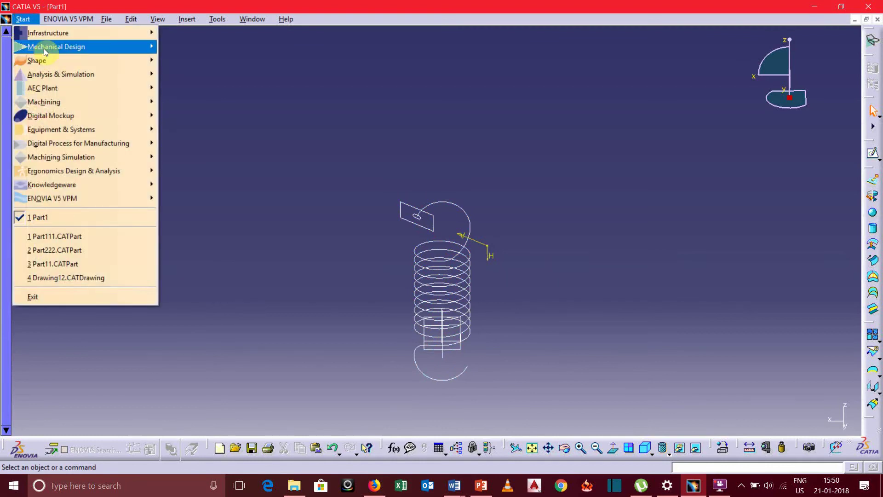
{"action": "mouse_move", "coordinate": [45, 50]}
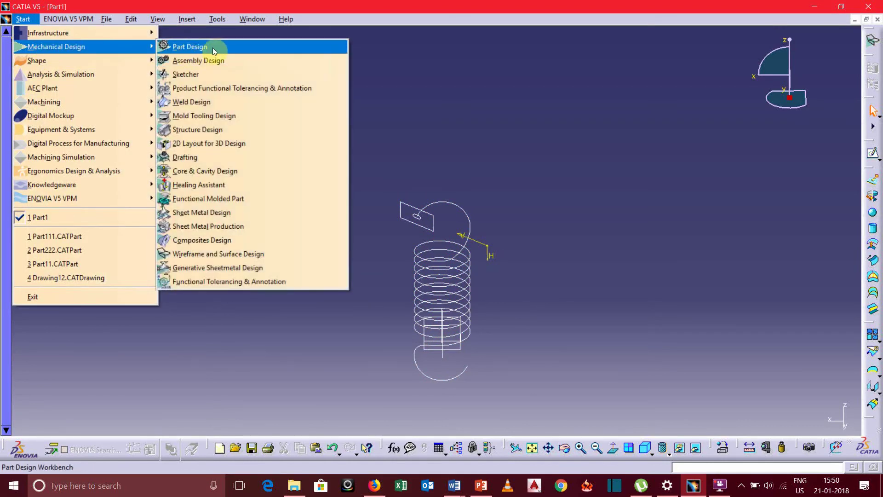
{"action": "left_click", "coordinate": [168, 46]}
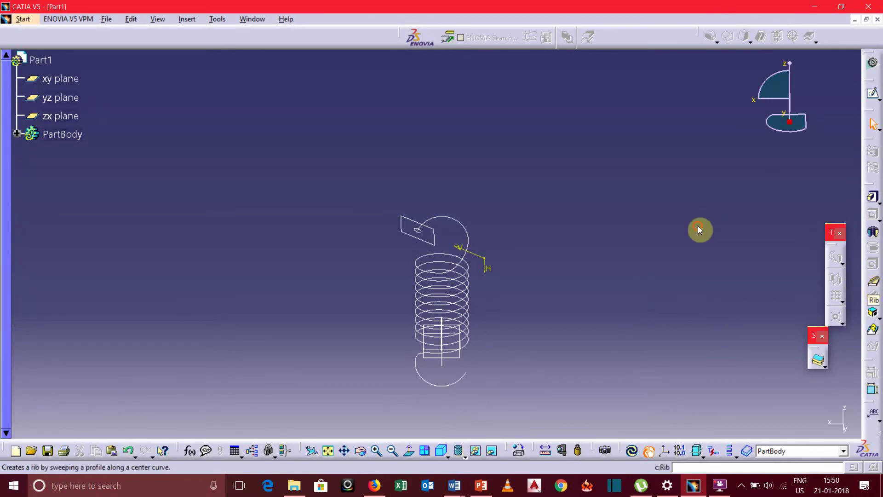
Create a Rib with Sketch.3 as profile and Join.1 as center curve, previewing first
{"action": "left_click", "coordinate": [873, 299]}
{"action": "mouse_move", "coordinate": [470, 234]}
{"action": "middle_mouse_down"}
{"action": "mouse_move", "coordinate": [599, 265]}
{"action": "mouse_move", "coordinate": [597, 256]}
{"action": "middle_mouse_up"}
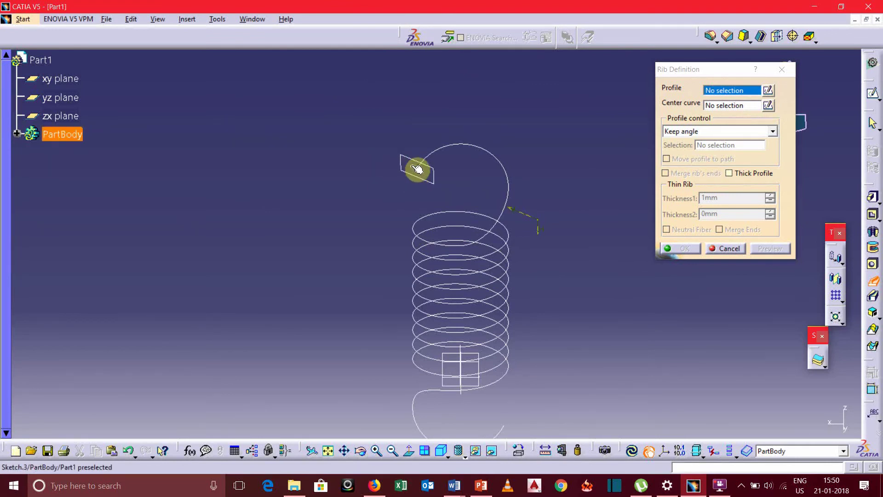
{"action": "left_click", "coordinate": [418, 168]}
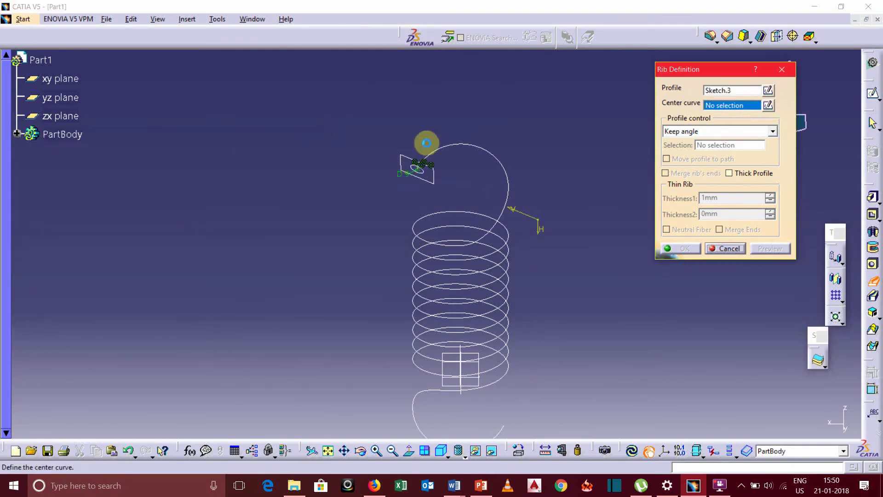
{"action": "left_click", "coordinate": [458, 142]}
{"action": "left_click", "coordinate": [463, 147]}
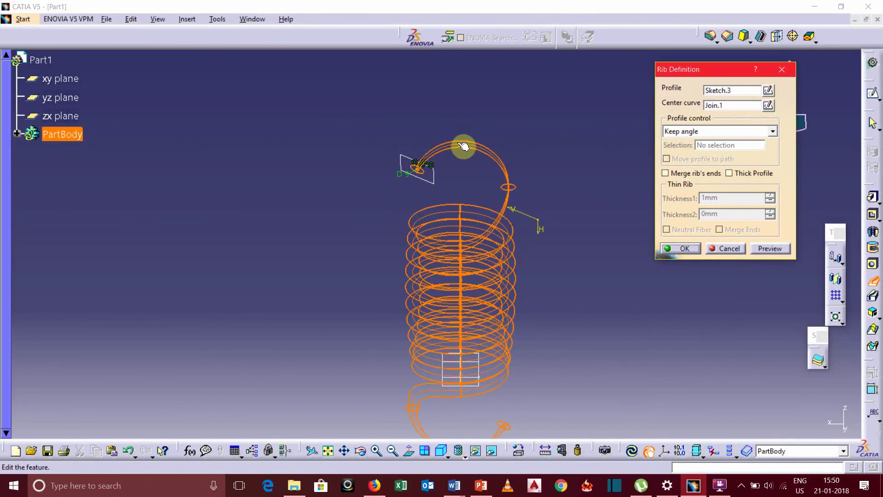
{"action": "middle_click_drag", "start_coordinate": [569, 285], "coordinate": [515, 258]}
{"action": "left_click", "coordinate": [770, 248]}
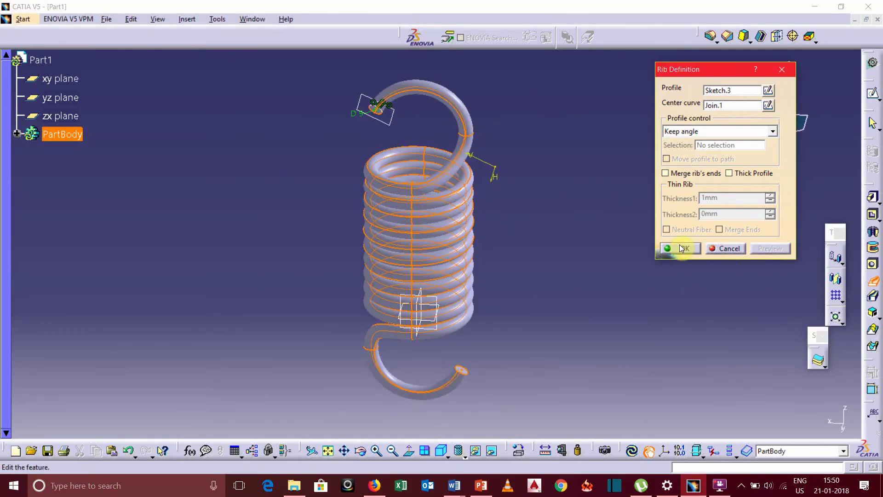
{"action": "left_click", "coordinate": [681, 249]}
Hide the xy, yz and zx reference planes
{"action": "middle_click_drag", "start_coordinate": [227, 201], "coordinate": [293, 214]}
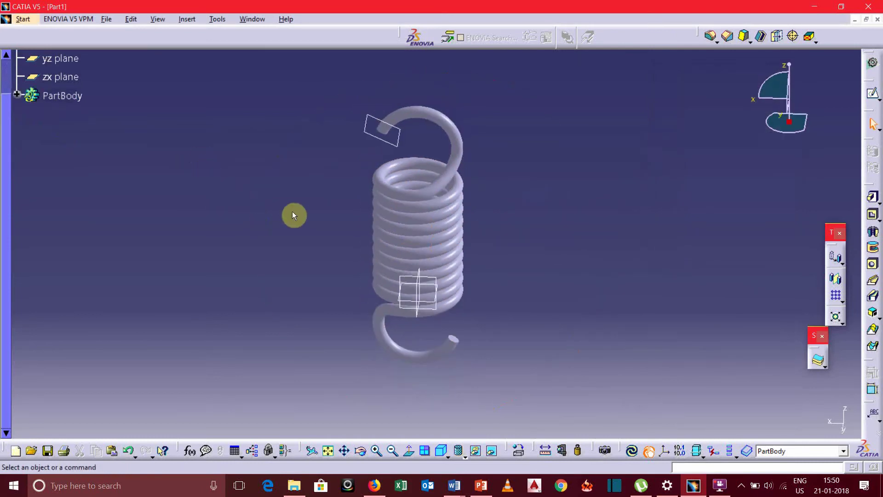
{"action": "left_click_drag", "start_coordinate": [9, 123], "coordinate": [7, 79]}
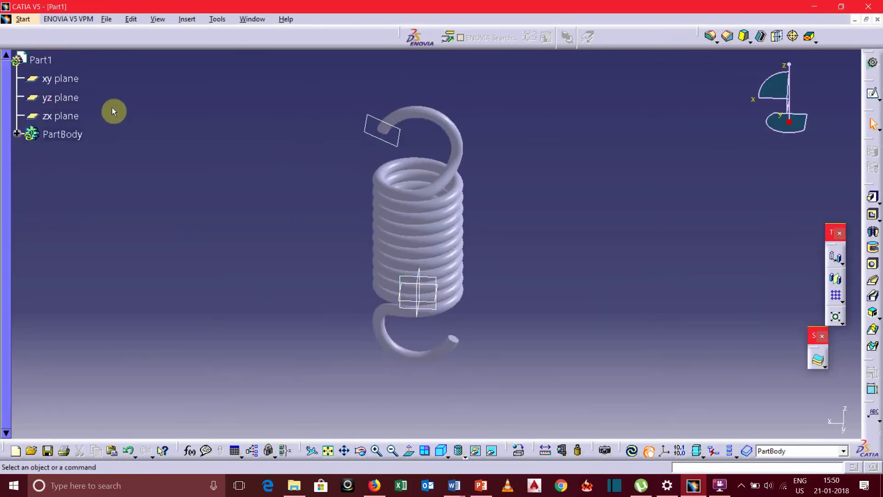
{"action": "left_click", "coordinate": [73, 82]}
{"action": "left_click", "coordinate": [60, 97], "text": "ctrl"}
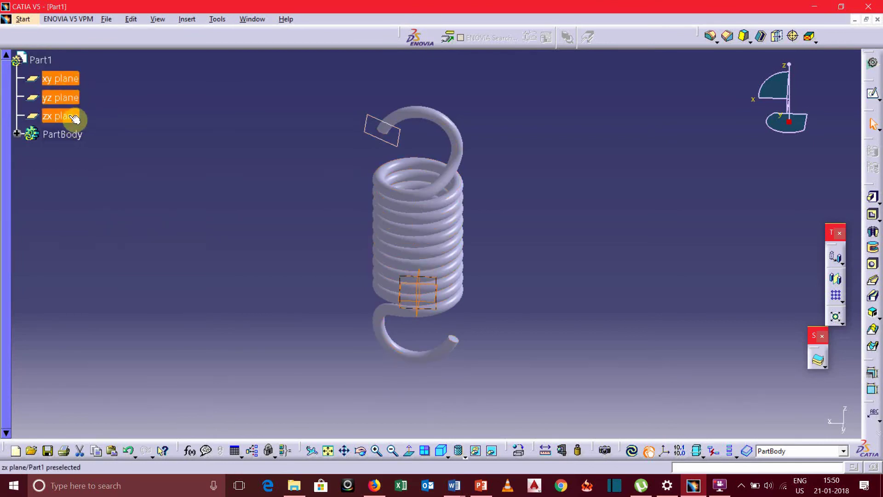
{"action": "right_click", "coordinate": [70, 116]}
{"action": "left_click", "coordinate": [110, 151]}
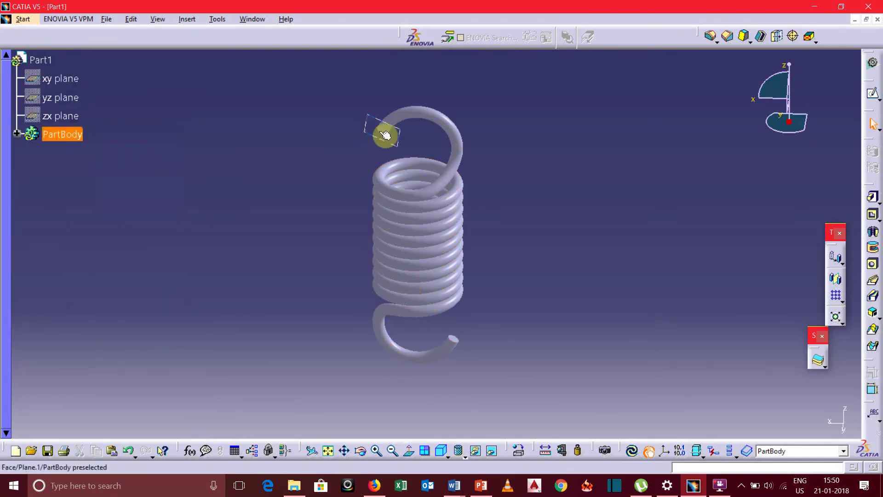
Hide the sketch plane and rotate the view around the solid spring
{"action": "right_click", "coordinate": [366, 124]}
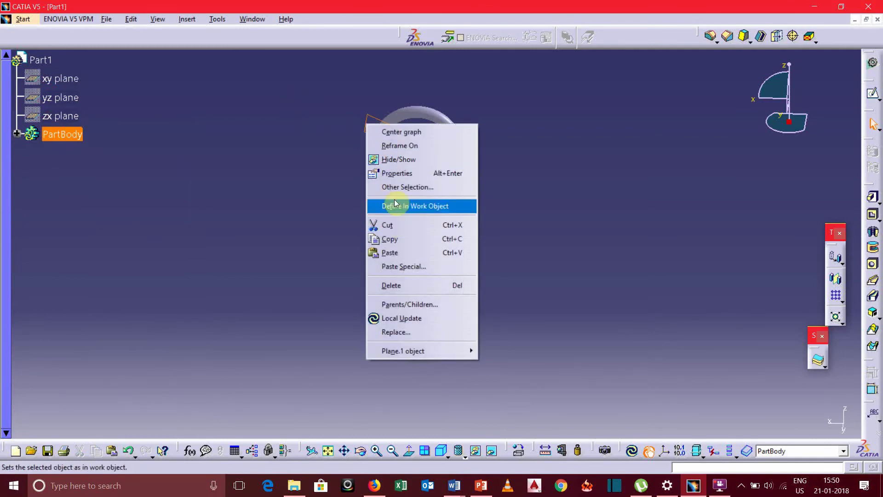
{"action": "left_click", "coordinate": [391, 160]}
{"action": "middle_click_drag", "start_coordinate": [356, 289], "coordinate": [313, 222]}
{"action": "middle_click_drag", "start_coordinate": [505, 233], "coordinate": [506, 251]}
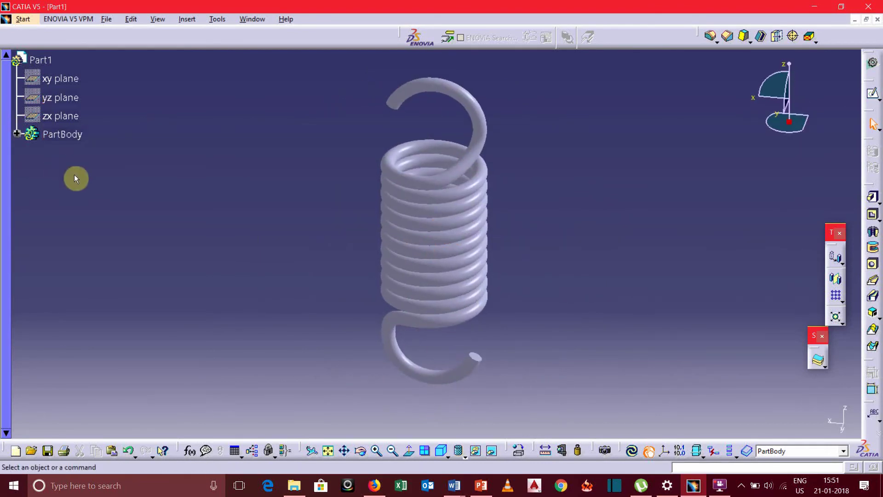
Apply Steel from the Metal material catalogue to PartBody
{"action": "left_click", "coordinate": [69, 134]}
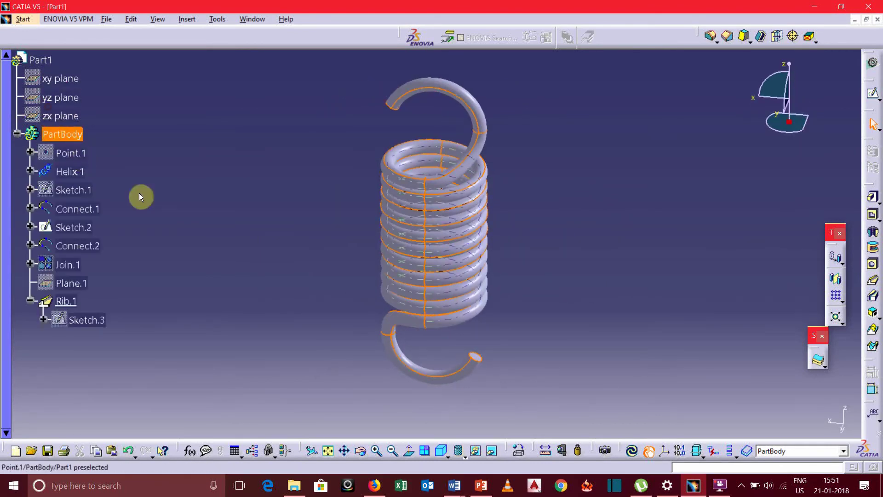
{"action": "left_click", "coordinate": [521, 455]}
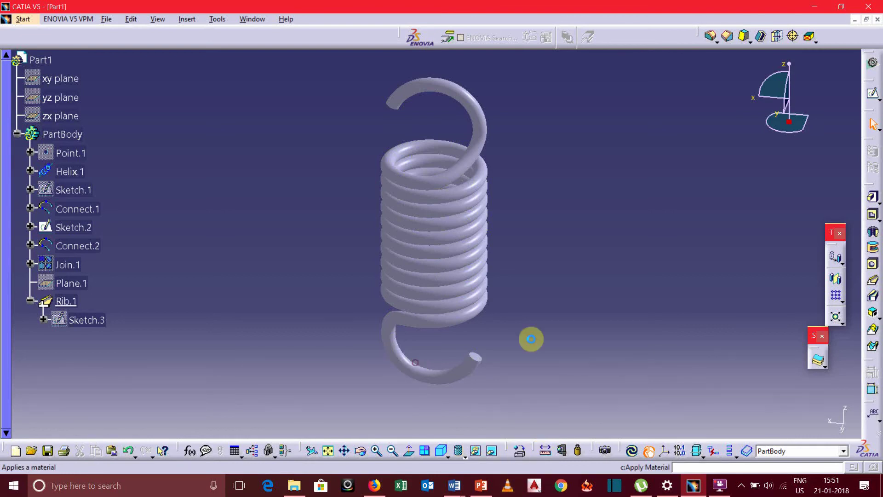
{"action": "mouse_move", "coordinate": [413, 330]}
{"action": "middle_mouse_down"}
{"action": "mouse_move", "coordinate": [281, 300]}
{"action": "mouse_move", "coordinate": [205, 312]}
{"action": "middle_mouse_up"}
{"action": "left_click", "coordinate": [462, 456]}
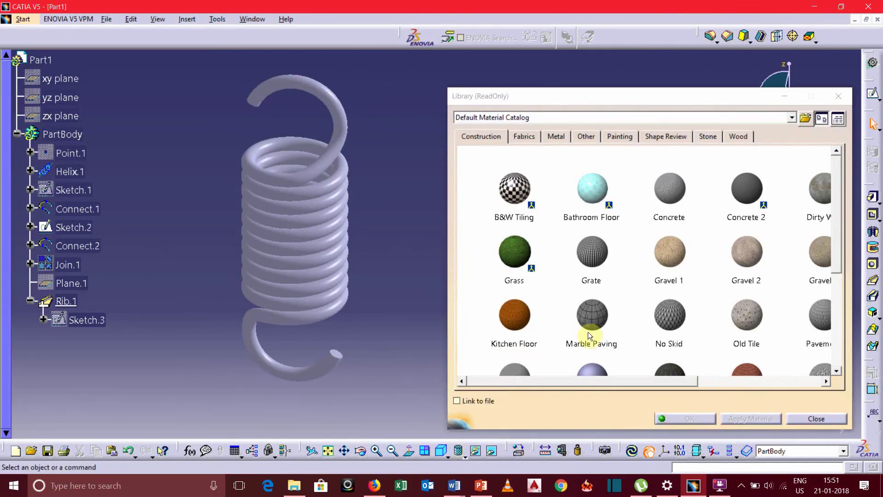
{"action": "left_click_drag", "start_coordinate": [592, 188], "coordinate": [648, 206]}
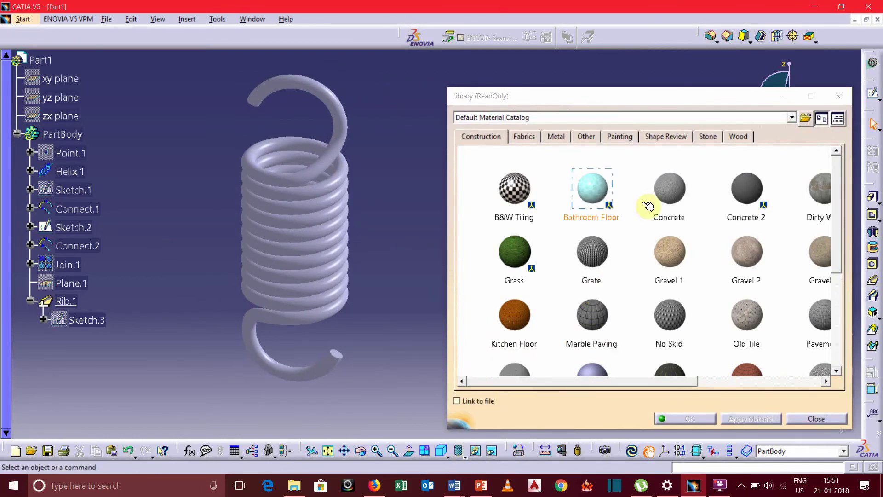
{"action": "left_click", "coordinate": [556, 137]}
{"action": "scroll", "coordinate": [837, 266], "scroll_direction": "down", "scroll_amount": 2}
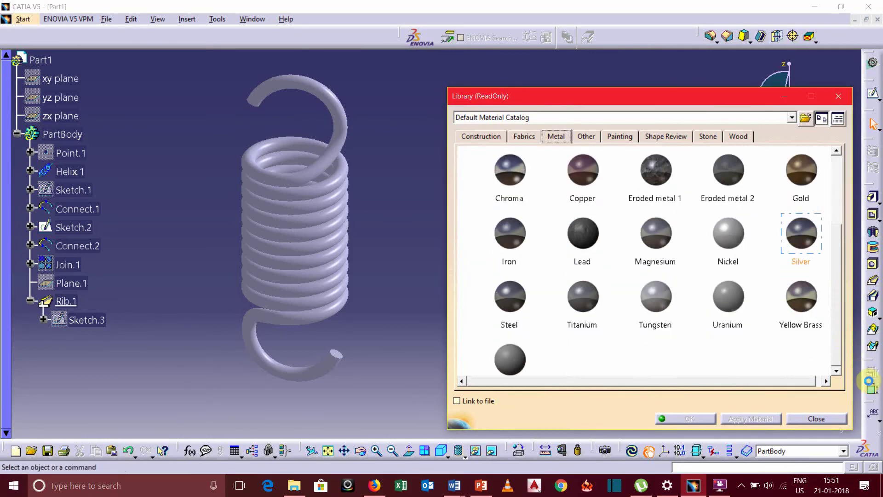
{"action": "scroll", "coordinate": [694, 305], "scroll_direction": "down", "scroll_amount": 1}
{"action": "left_click", "coordinate": [516, 260]}
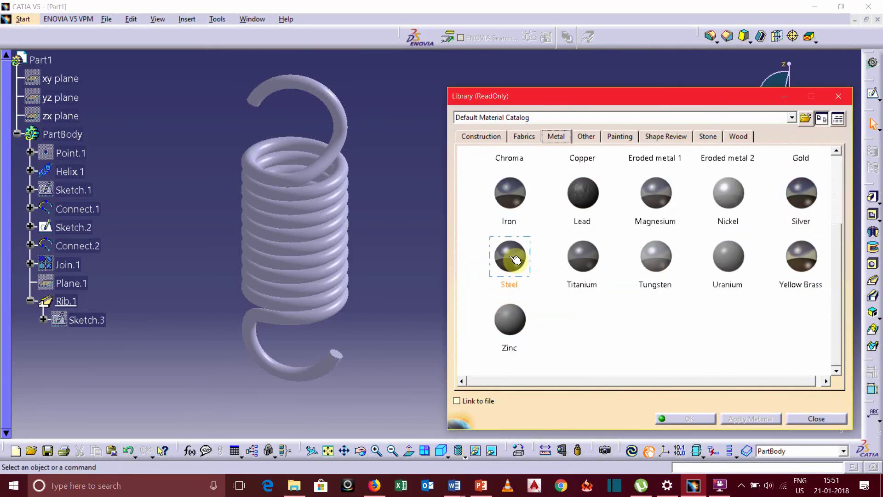
{"action": "left_click_drag", "start_coordinate": [515, 260], "coordinate": [63, 134]}
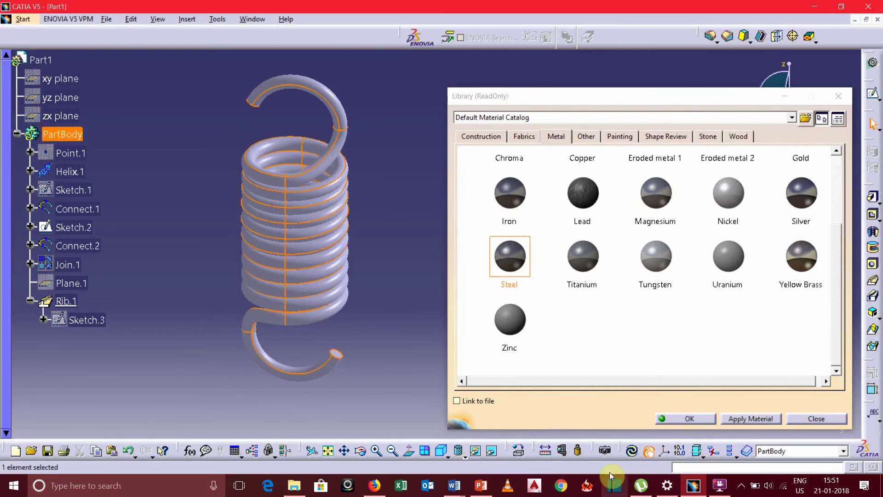
{"action": "left_click", "coordinate": [692, 419]}
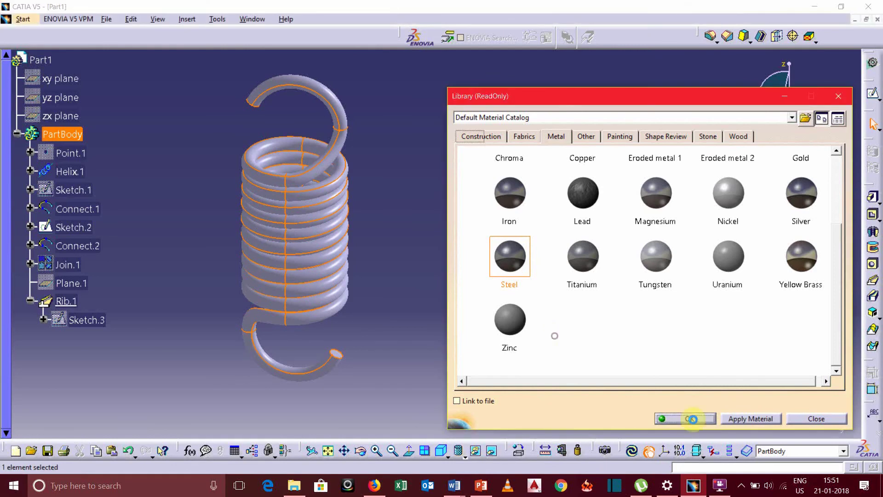
{"action": "middle_click_drag", "start_coordinate": [428, 282], "coordinate": [542, 290]}
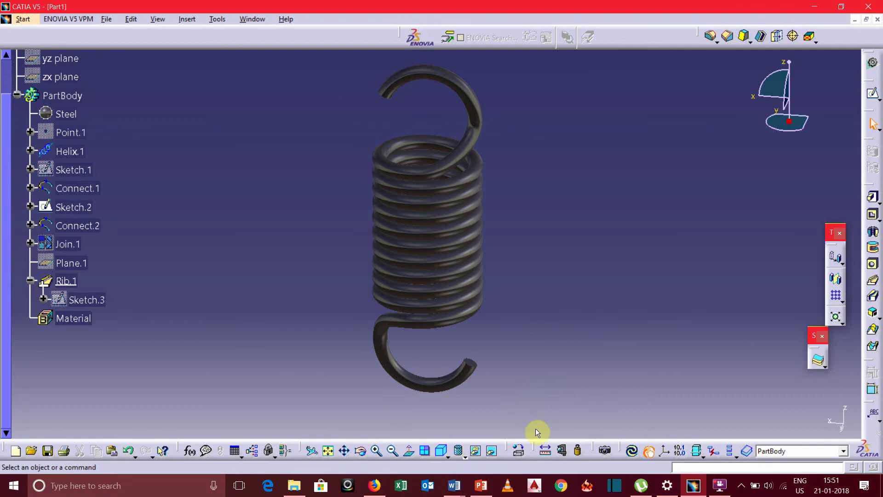
Measure PartBody's inertia, noting 1.08 kg mass at 7860 kg/m3, then close the results
{"action": "left_click", "coordinate": [579, 453]}
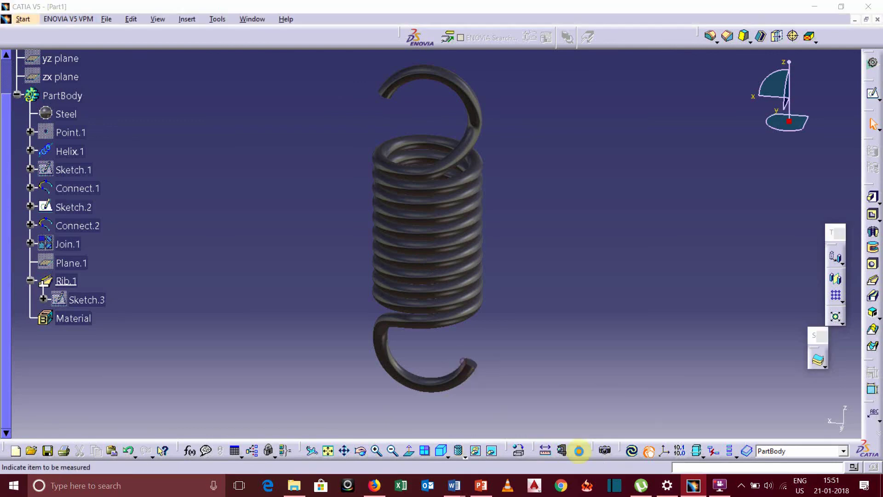
{"action": "left_click", "coordinate": [62, 96]}
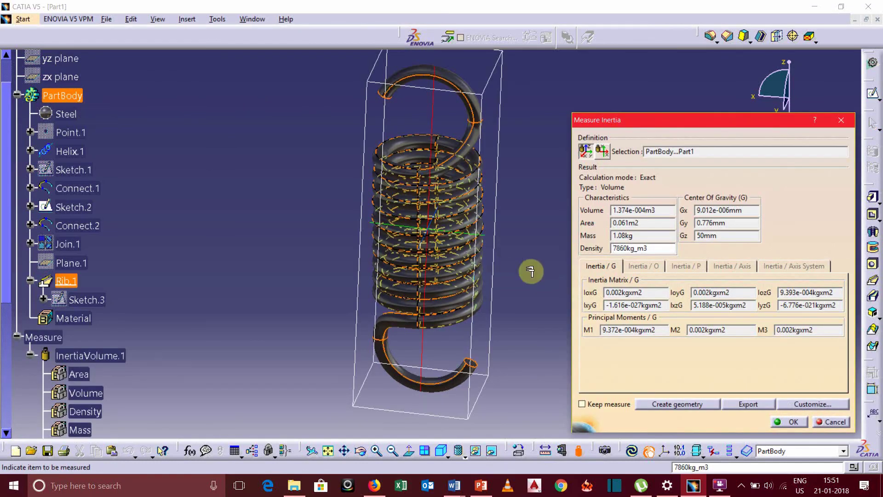
{"action": "left_click", "coordinate": [652, 248]}
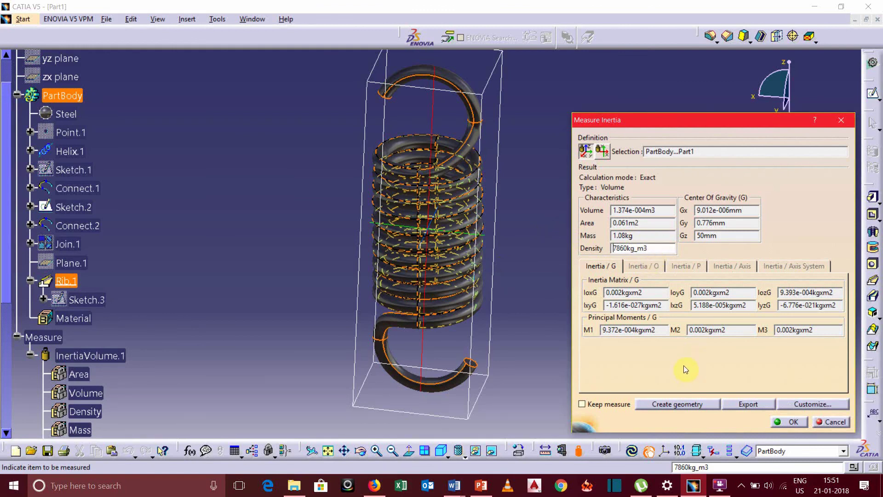
{"action": "left_click", "coordinate": [788, 422]}
{"action": "middle_click_drag", "start_coordinate": [268, 184], "coordinate": [287, 197]}
{"action": "middle_click_drag", "start_coordinate": [514, 270], "coordinate": [547, 279]}
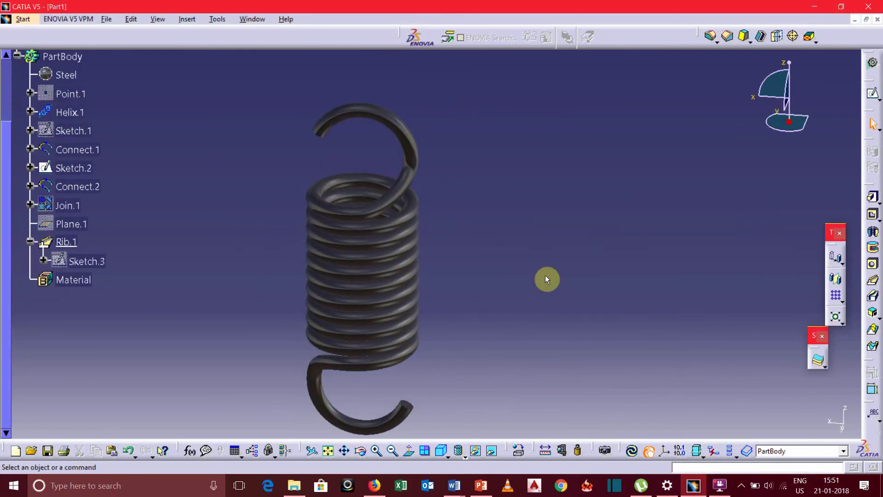